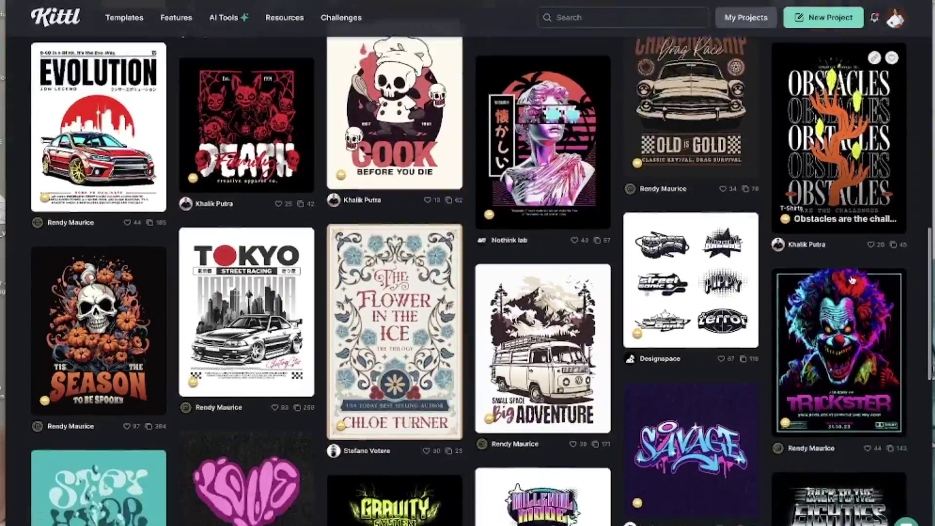
Browse the gallery of Kittl AI T-shirt design templates for style ideas.
scroll(852, 281, "down", 10)
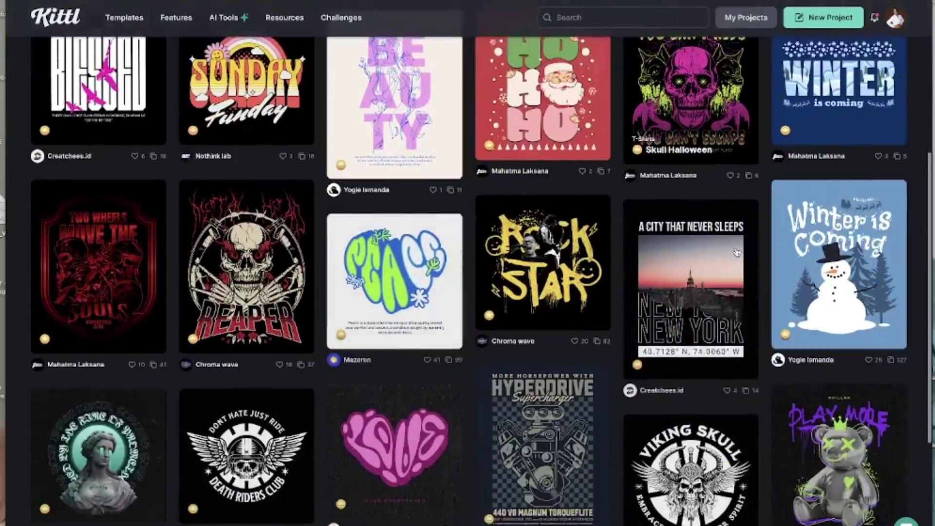
scroll(736, 252, "down", 4)
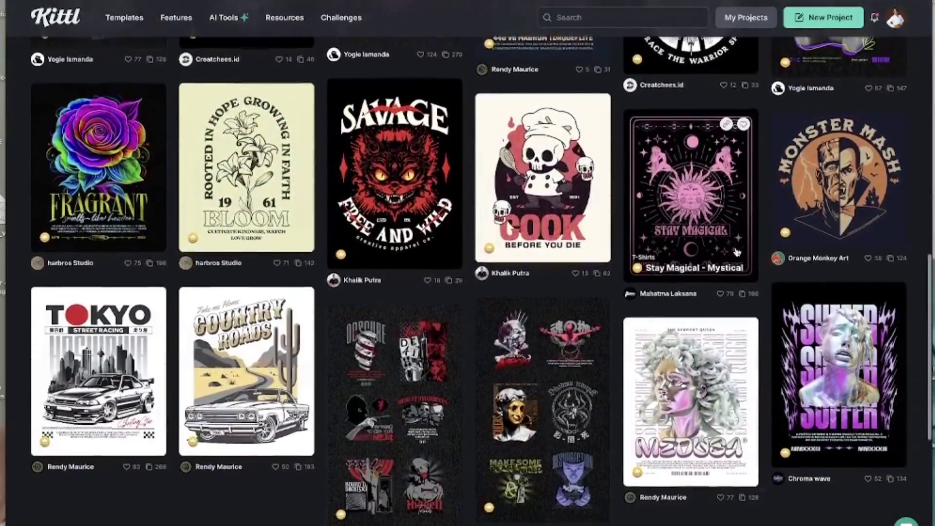
scroll(736, 252, "down", 1)
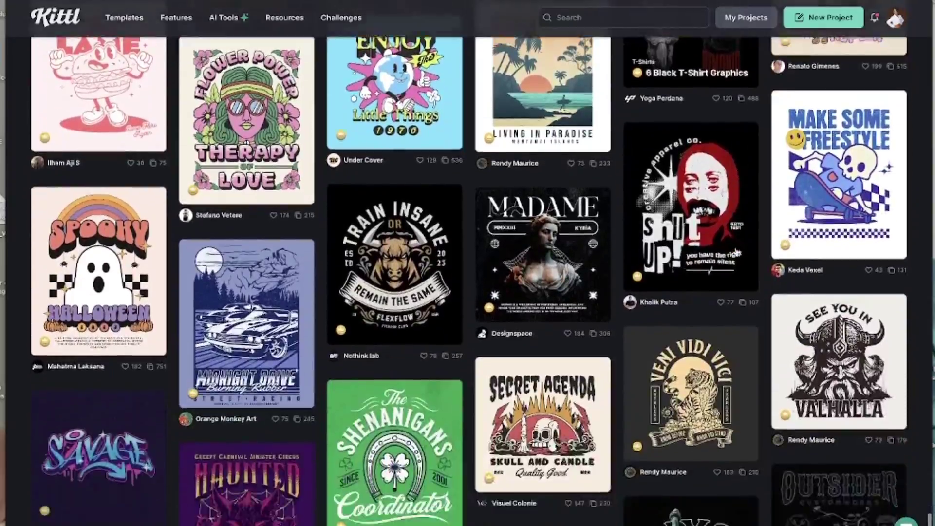
scroll(737, 253, "up", 3)
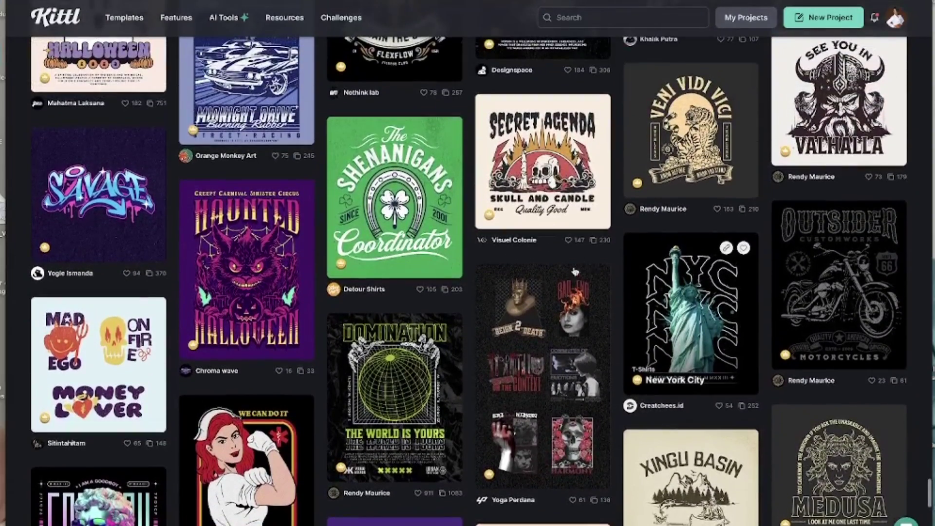
scroll(97, 194, "down", 10)
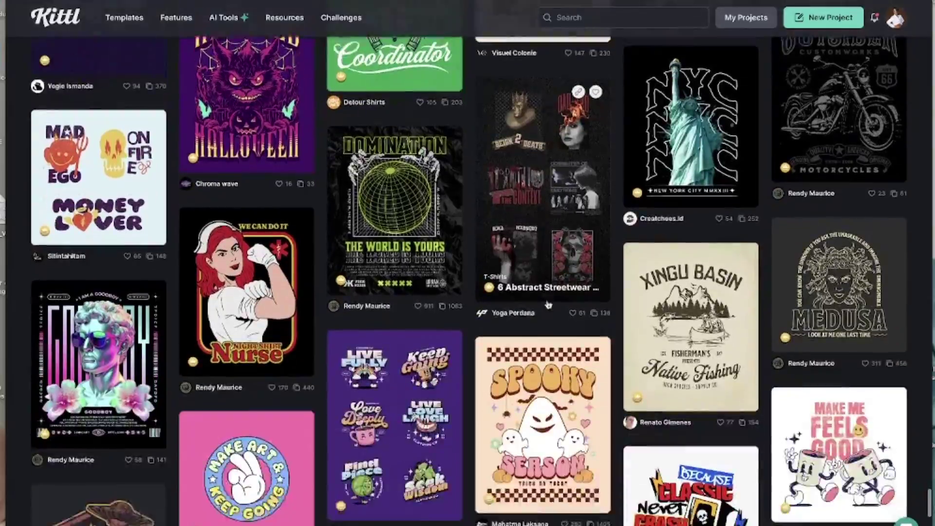
scroll(543, 194, "down", 15)
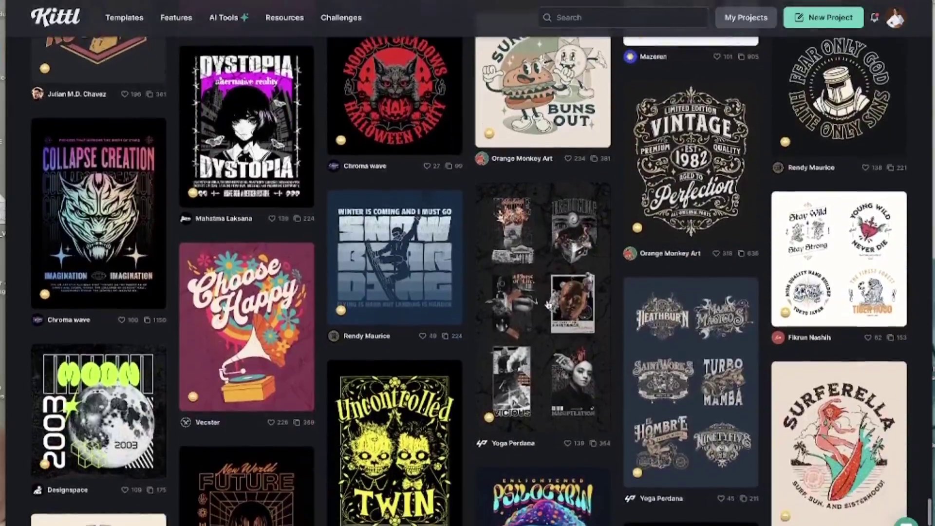
scroll(548, 305, "down", 15)
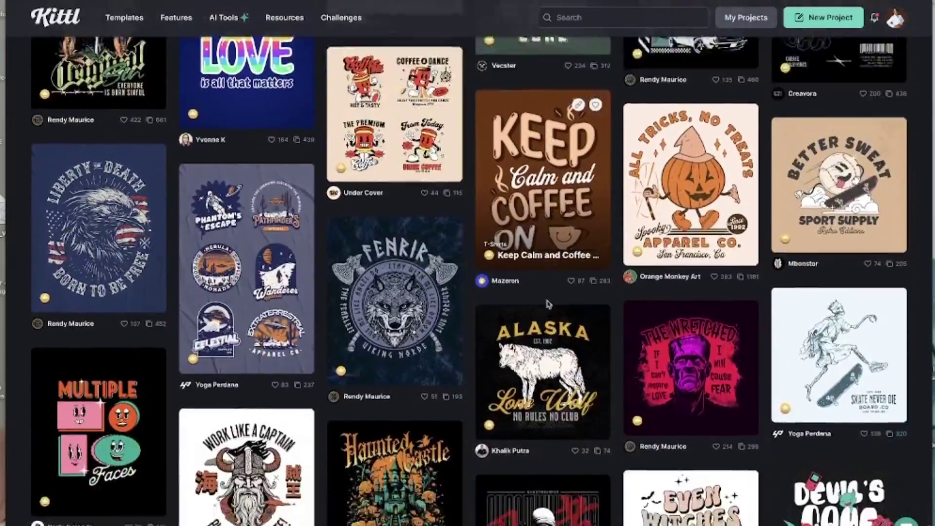
scroll(548, 305, "down", 10)
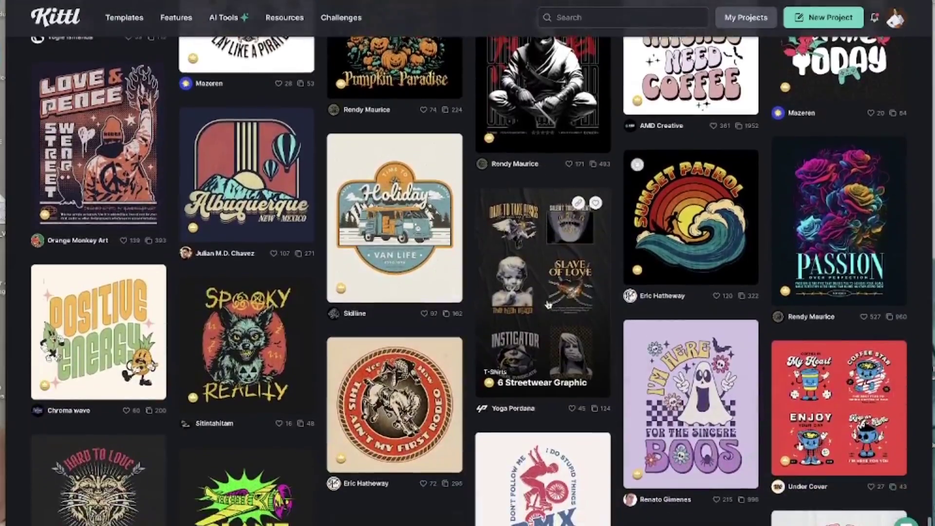
scroll(548, 304, "down", 7)
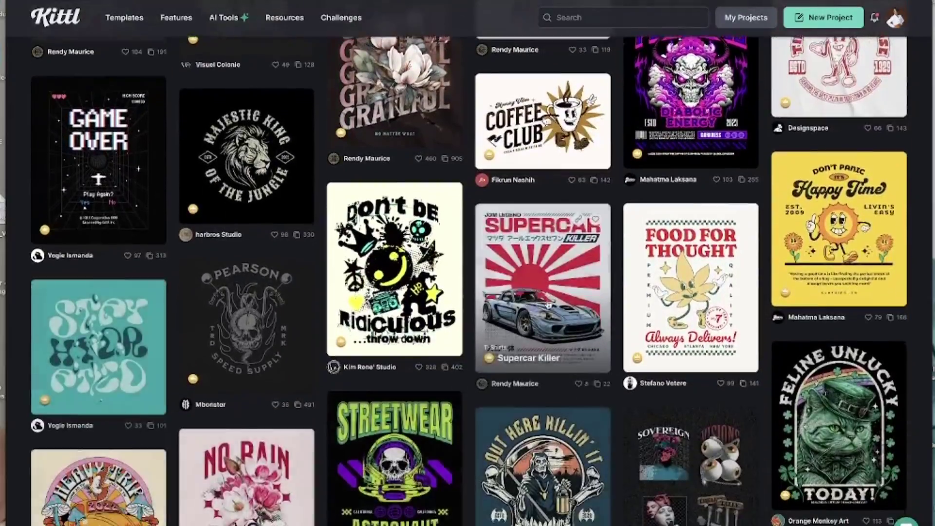
scroll(548, 305, "down", 18)
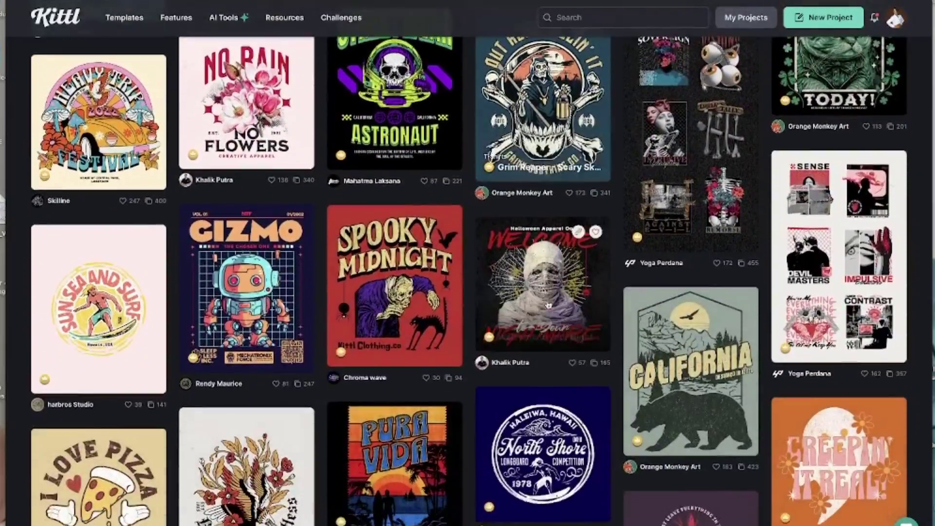
scroll(548, 305, "down", 6)
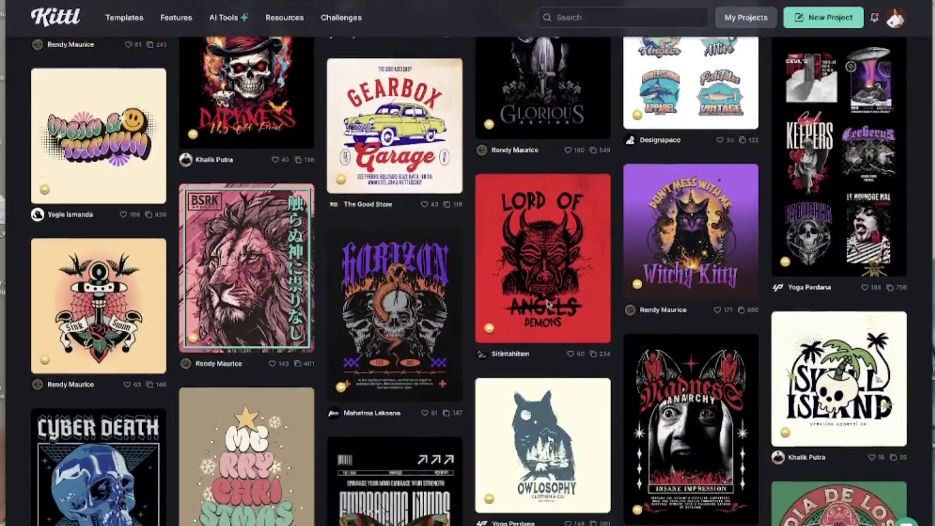
scroll(549, 305, "down", 3)
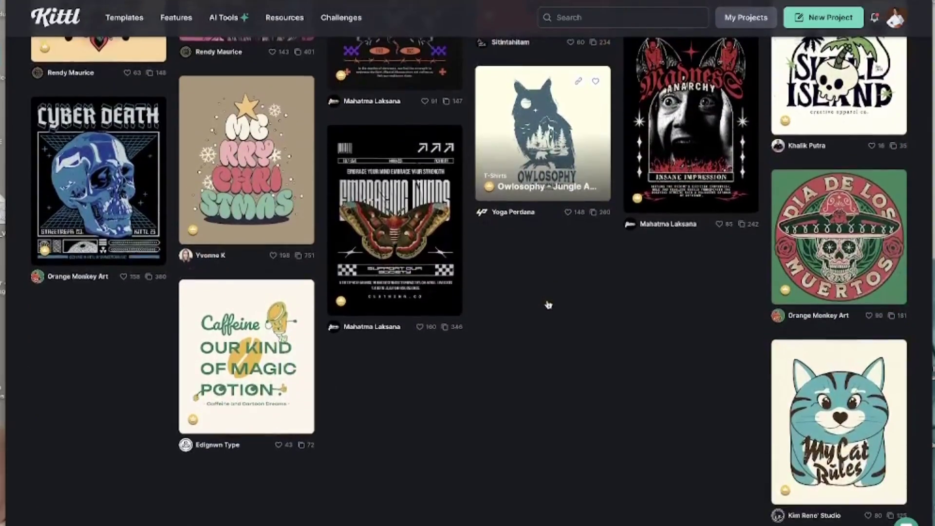
scroll(548, 305, "up", 9)
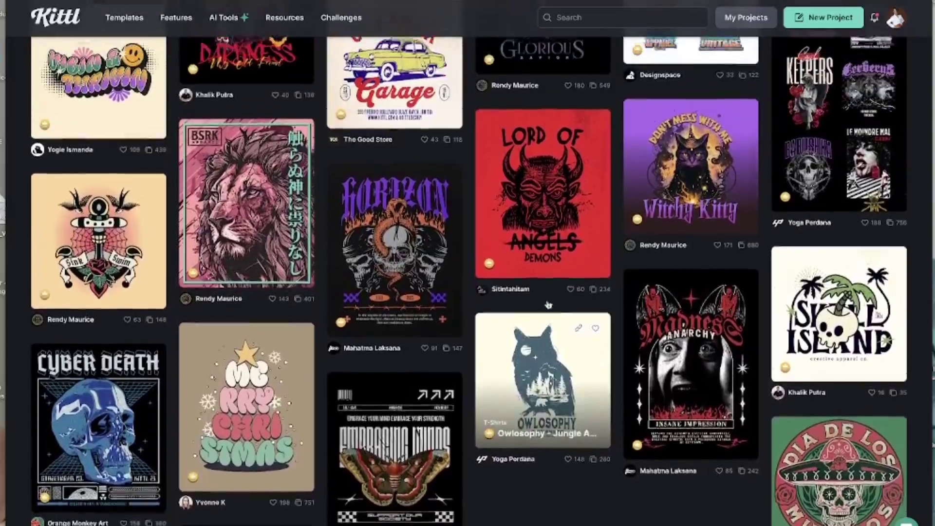
scroll(548, 305, "up", 13)
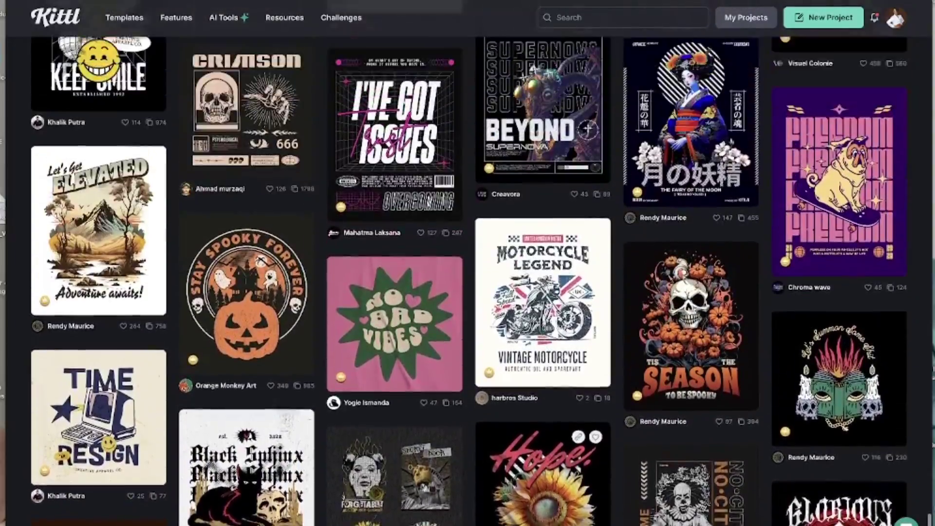
scroll(548, 305, "up", 15)
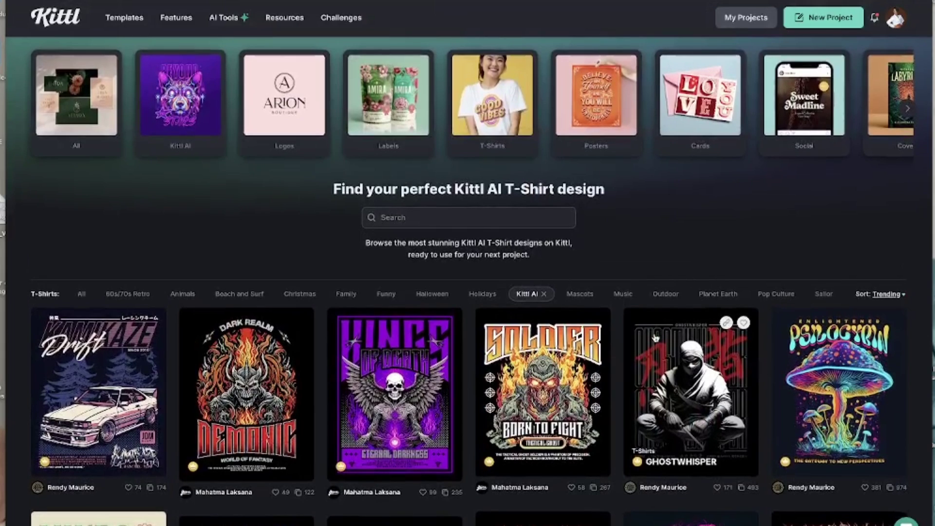
Create a new project with the Standard 1200 × 1200 px artboard preset.
left_click(821, 18)
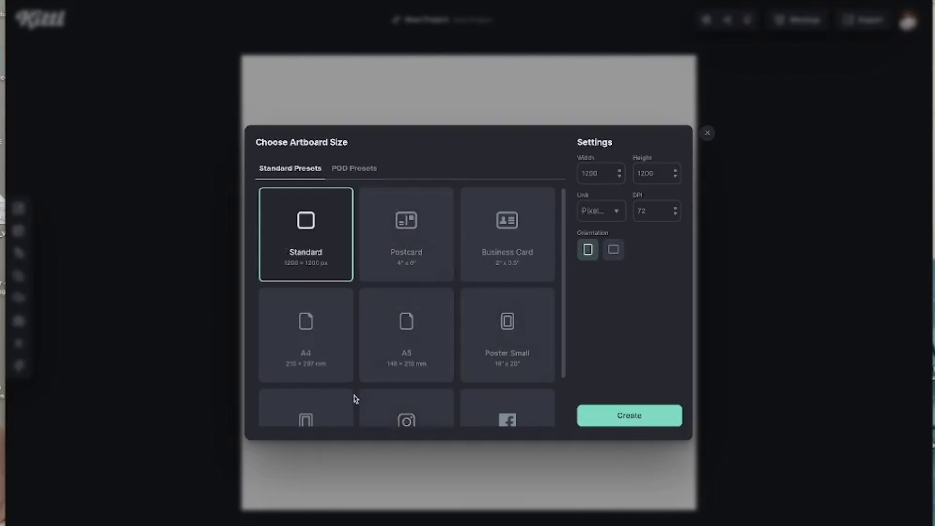
scroll(358, 398, "down", 2)
scroll(360, 396, "up", 2)
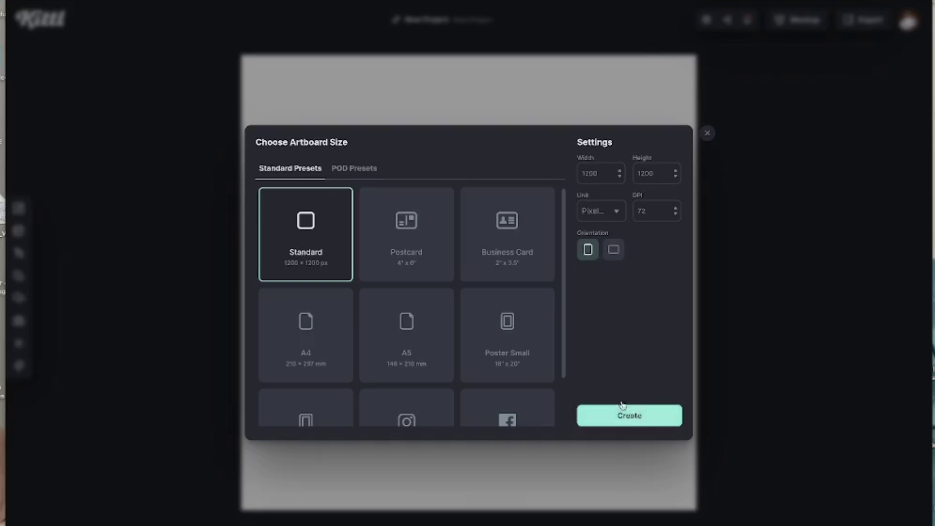
left_click(617, 419)
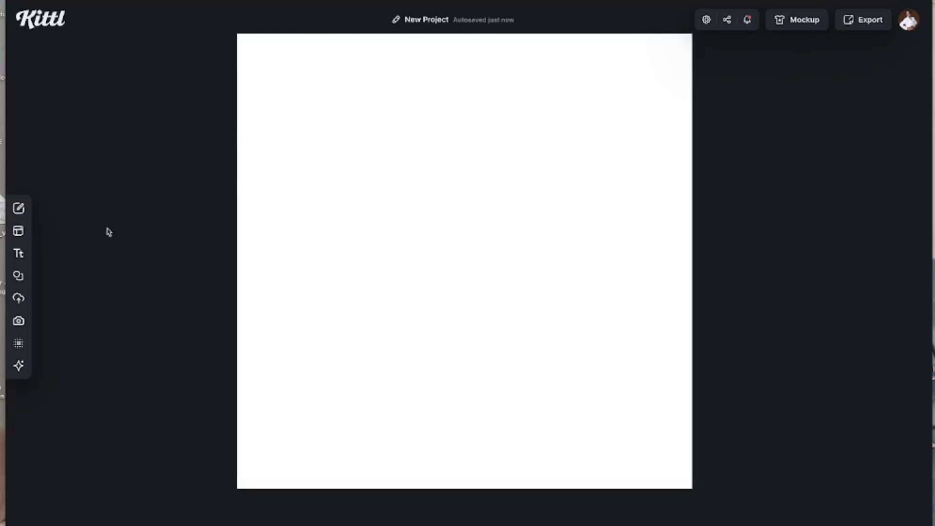
Open the template library in the editor and look through its Logo categories.
mouse_move(26, 241)
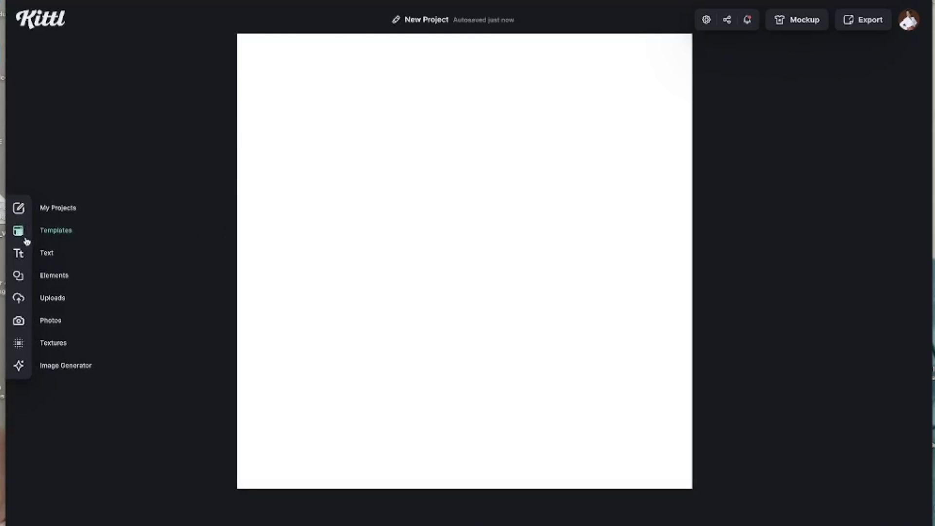
left_click(53, 236)
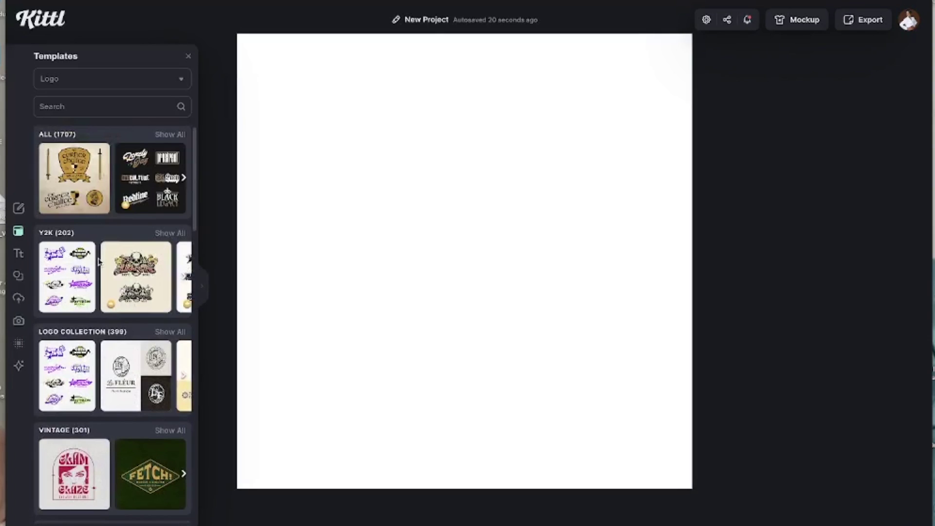
scroll(99, 262, "down", 2)
scroll(99, 262, "down", 4)
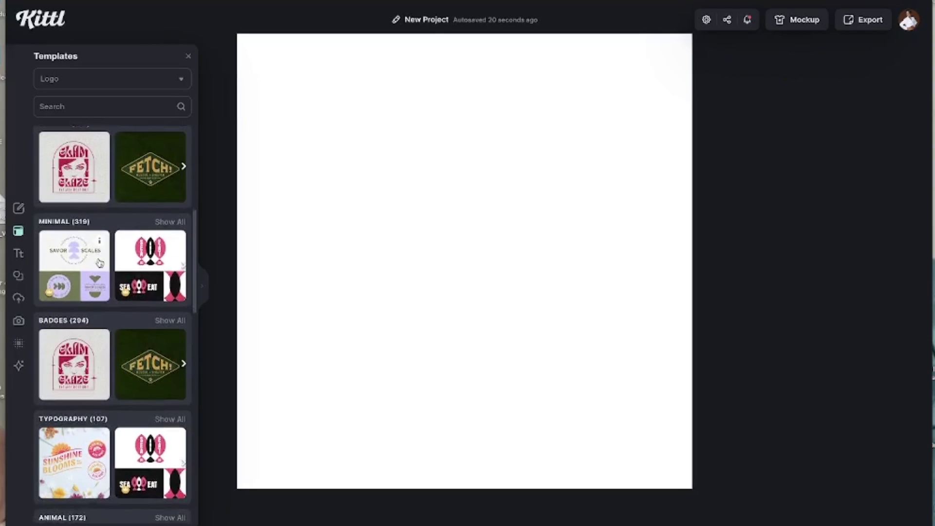
Switch the template category to T-Shirts and open the Iconic template from the collection.
left_click(180, 79)
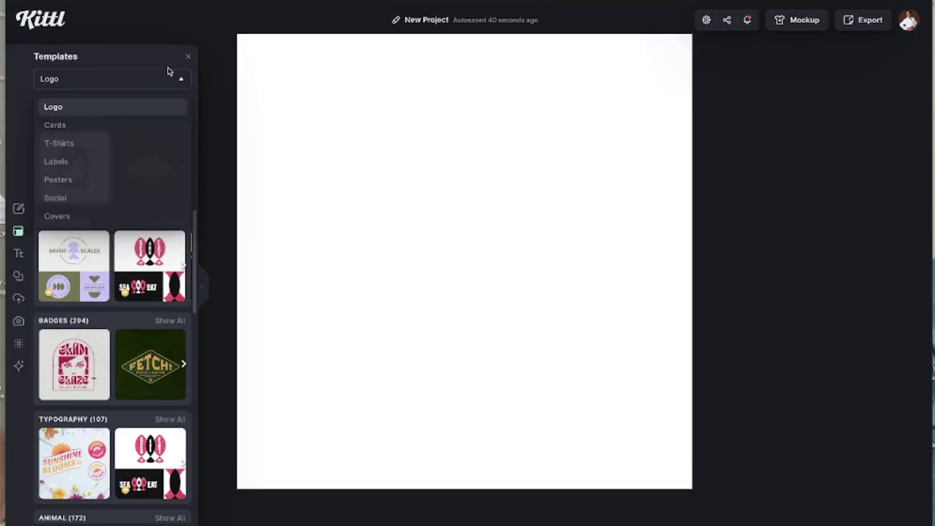
left_click(73, 143)
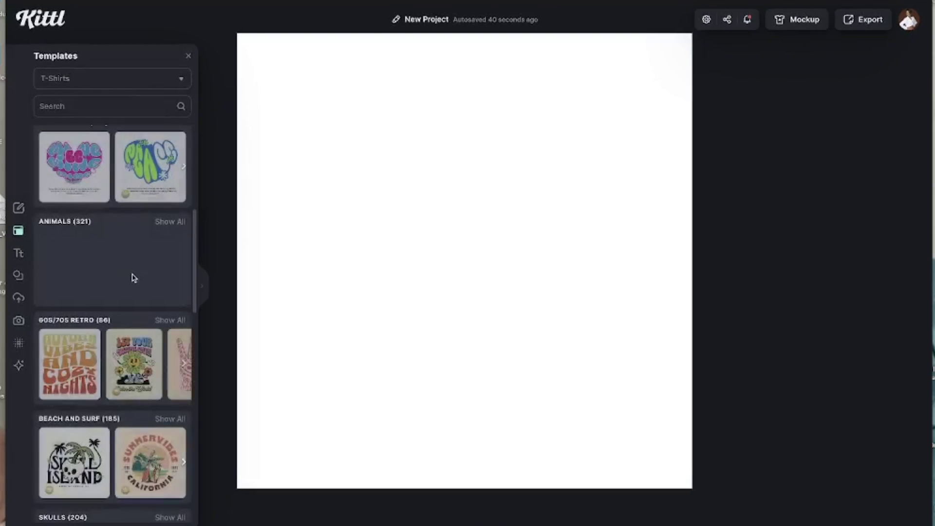
scroll(128, 204, "down", 2)
scroll(131, 278, "down", 3)
scroll(131, 277, "up", 1)
left_click(176, 250)
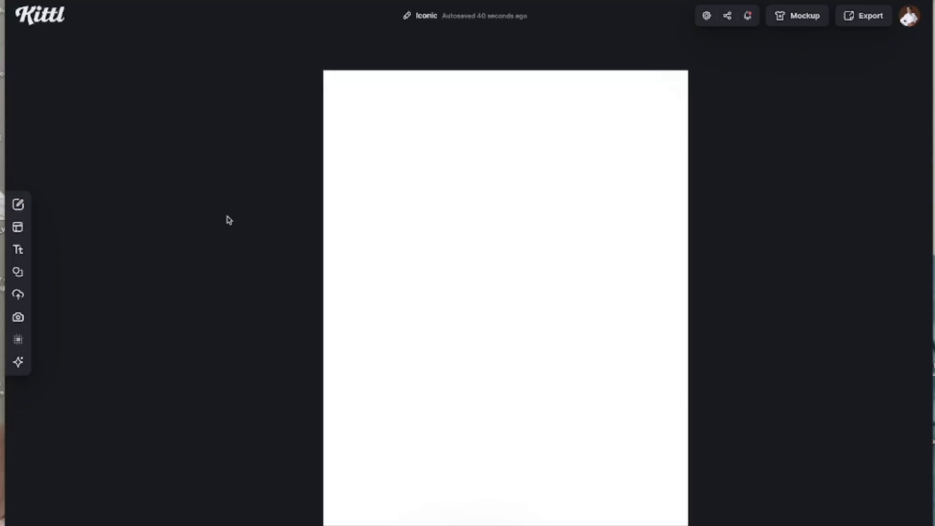
Start another new project from the project list and display the print-on-demand artboard presets.
mouse_move(19, 204)
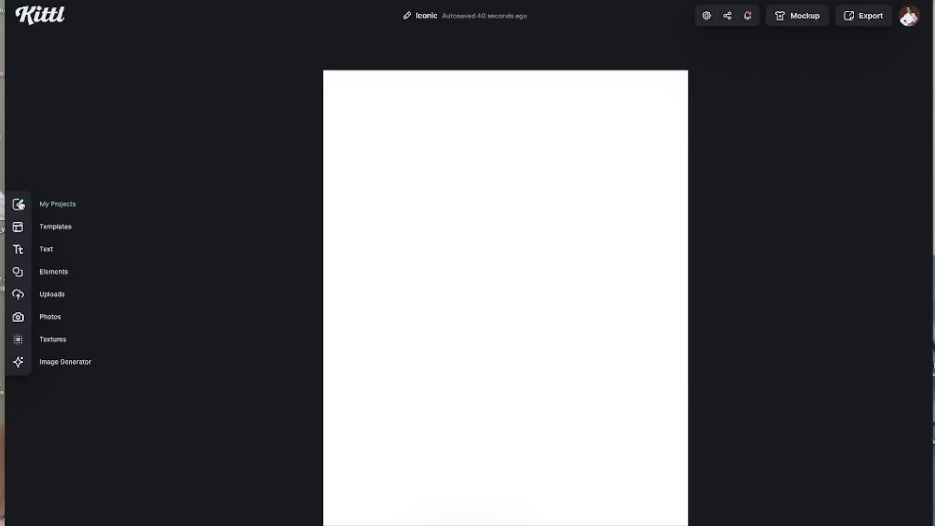
left_click(50, 204)
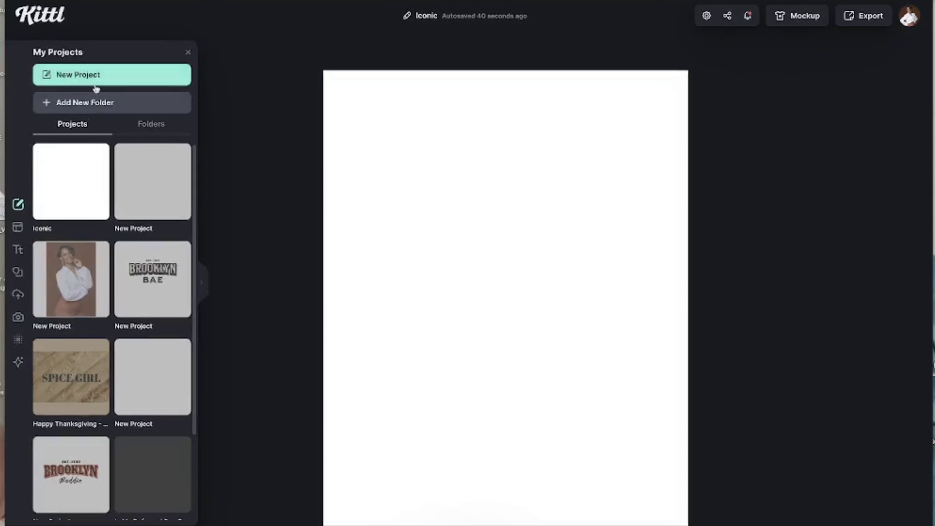
left_click(76, 75)
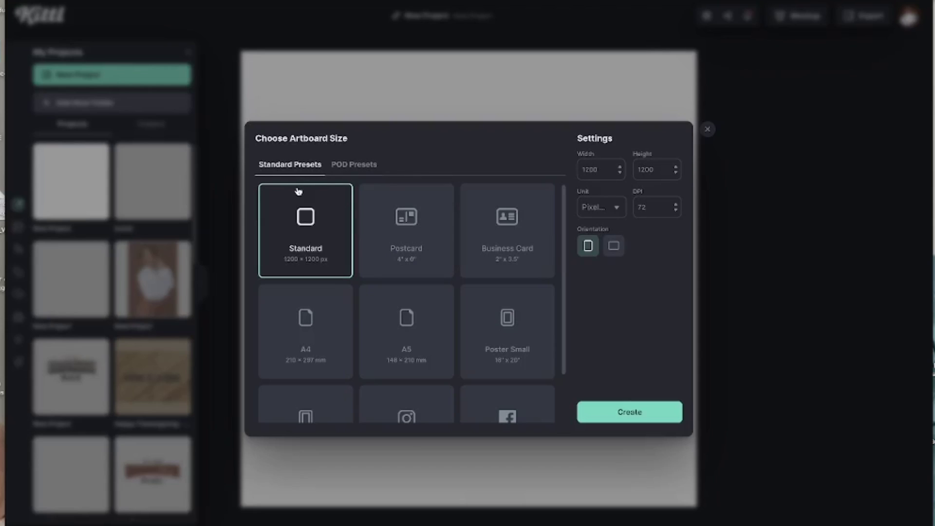
left_click(345, 174)
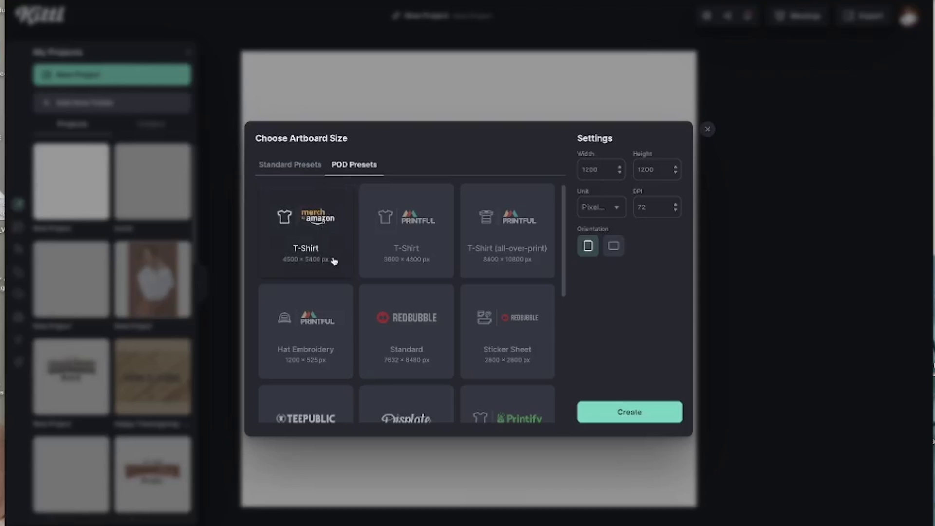
Review the print-on-demand sizes and create the artboard with the Merch by Amazon T-Shirt preset, 4500 × 5400 px.
scroll(339, 262, "down", 1)
scroll(342, 263, "down", 4)
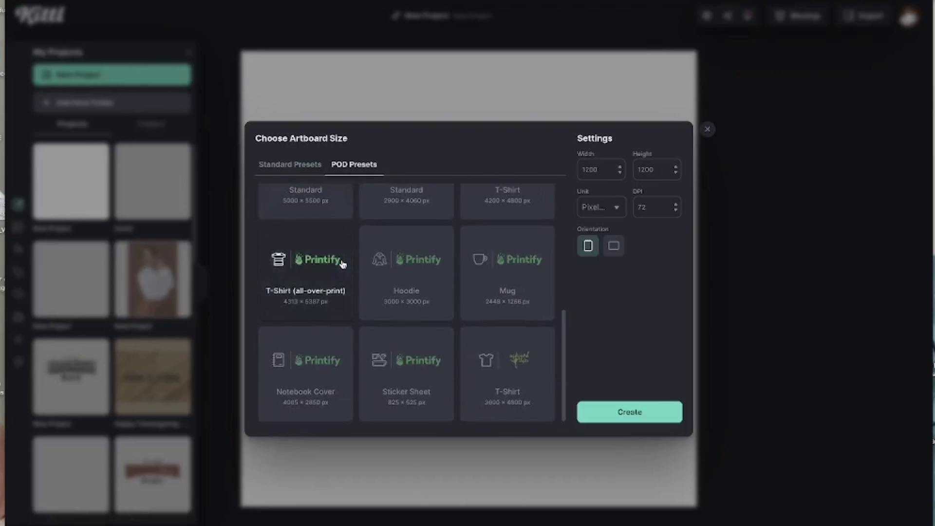
scroll(343, 264, "up", 5)
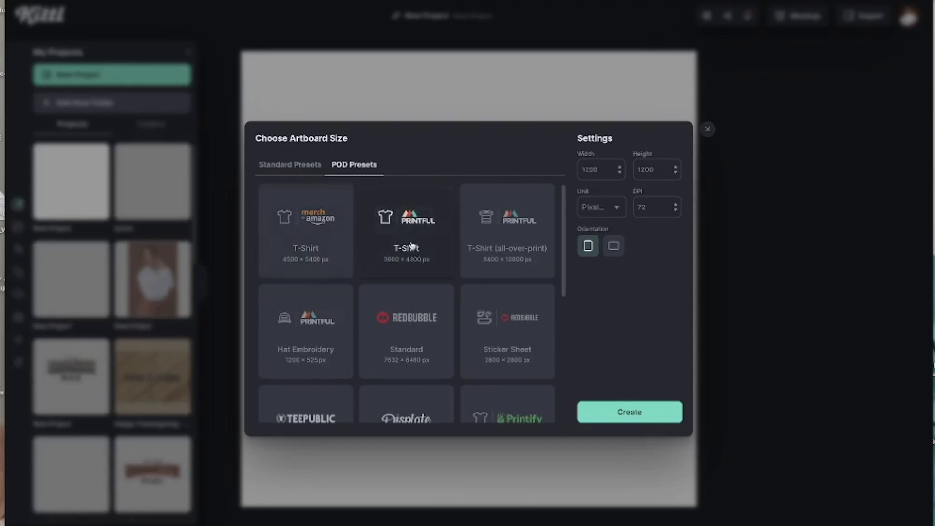
scroll(412, 339, "down", 5)
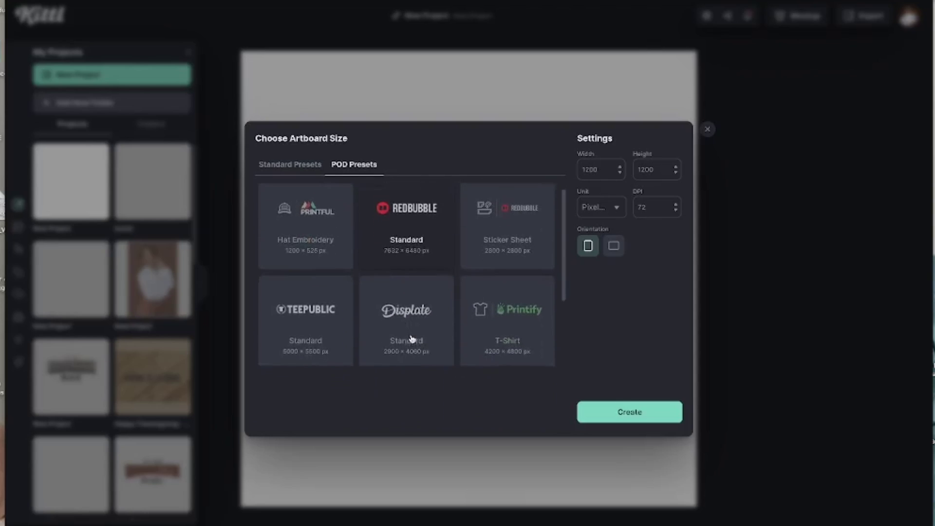
scroll(412, 340, "down", 2)
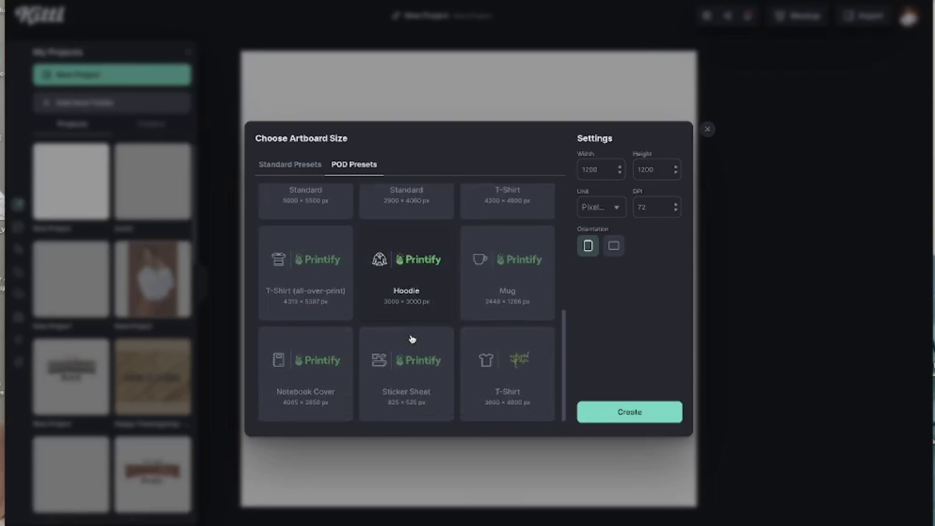
scroll(412, 339, "up", 5)
scroll(412, 340, "up", 1)
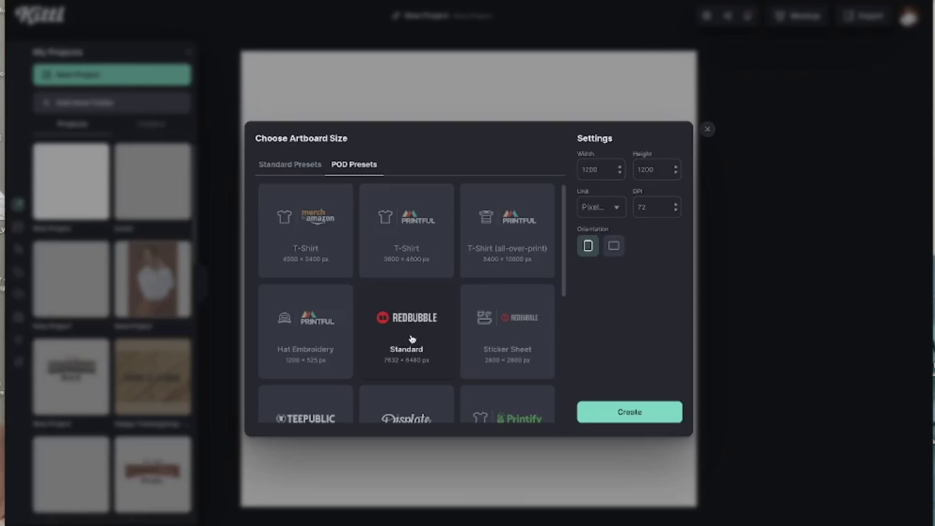
left_click(316, 247)
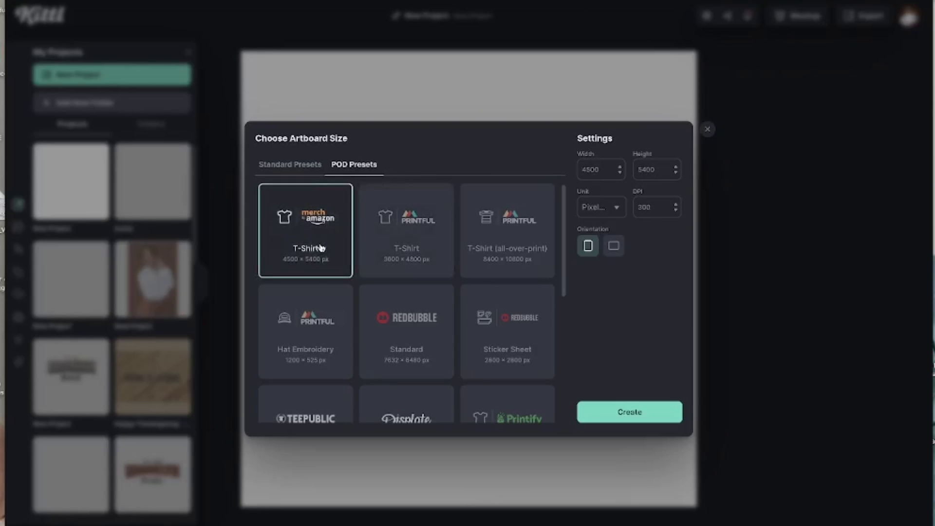
left_click(645, 411)
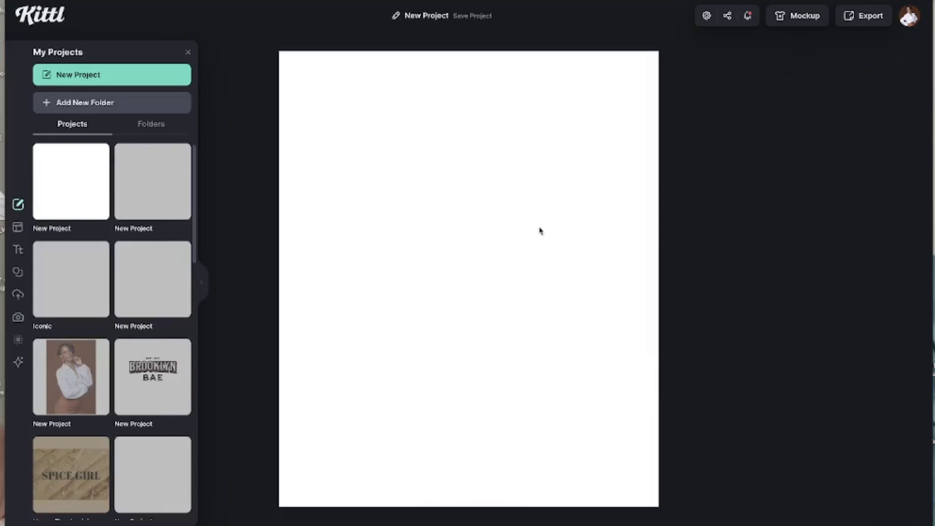
Upload the design of the woman in a red cap with lettering and place it on the artboard.
left_click(504, 224)
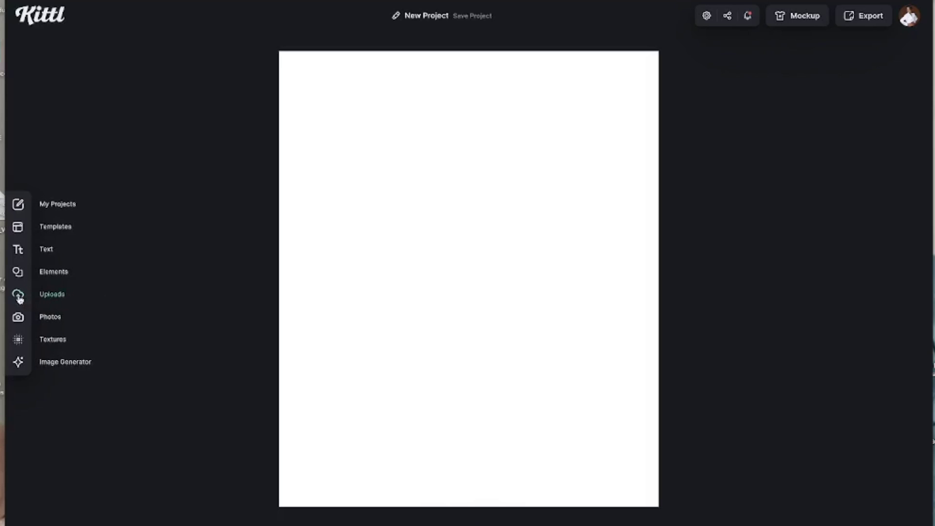
left_click(51, 295)
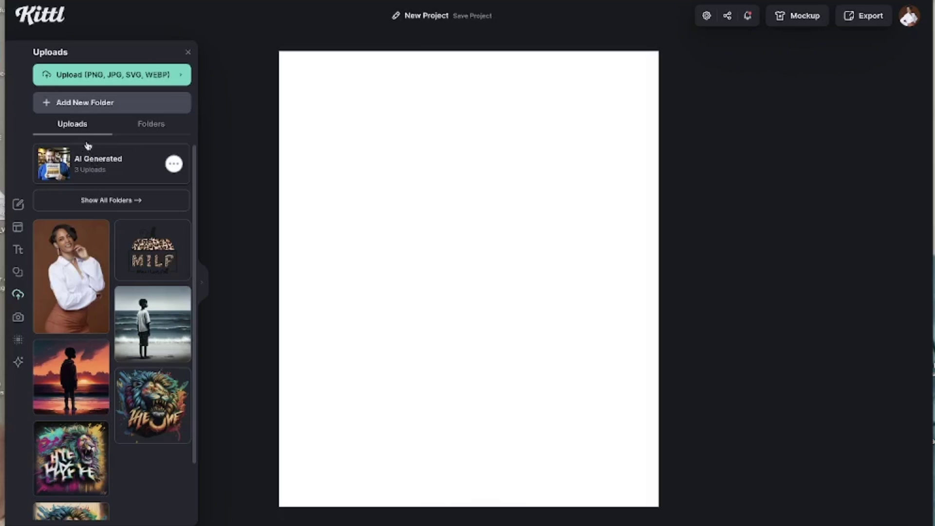
left_click(101, 76)
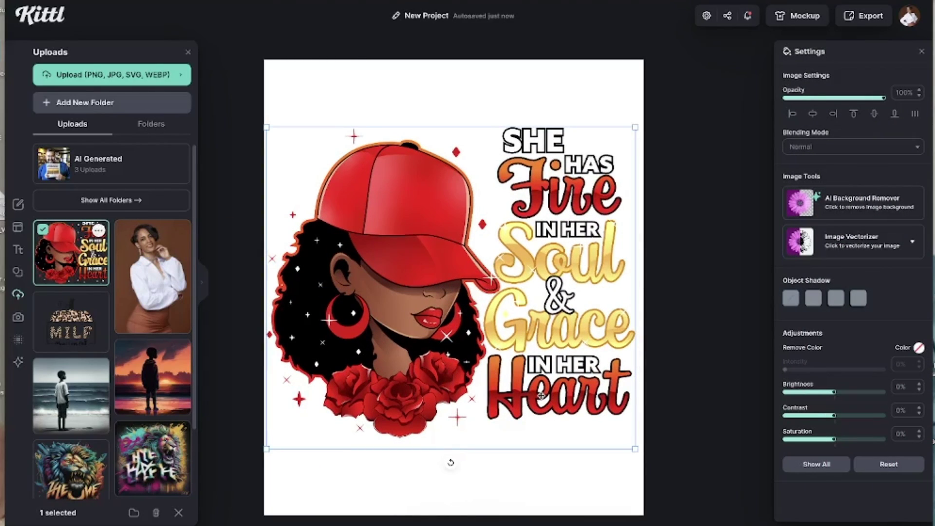
Preview the design on the T-shirt mockup of the woman by the pink wall and enlarge the print on her shirt.
left_click(804, 22)
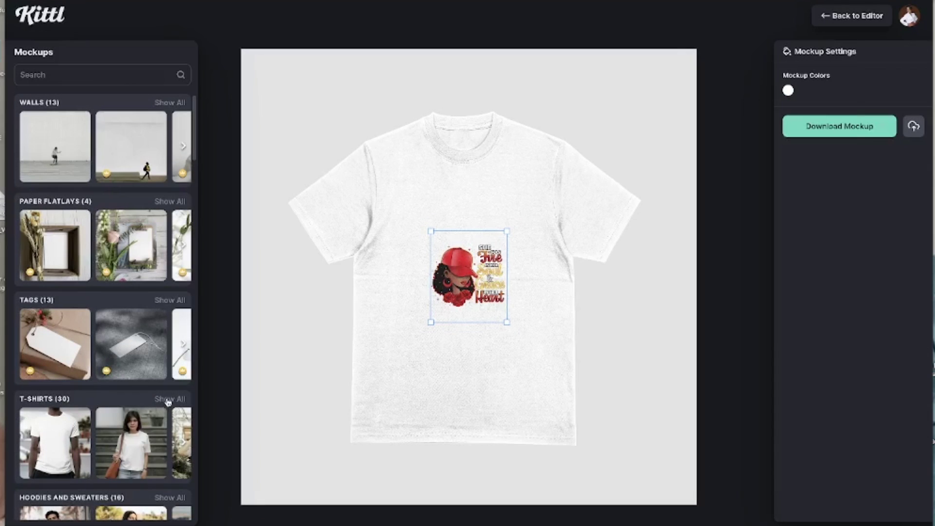
left_click(169, 399)
left_click(59, 385)
left_click_drag(466, 342, 497, 396)
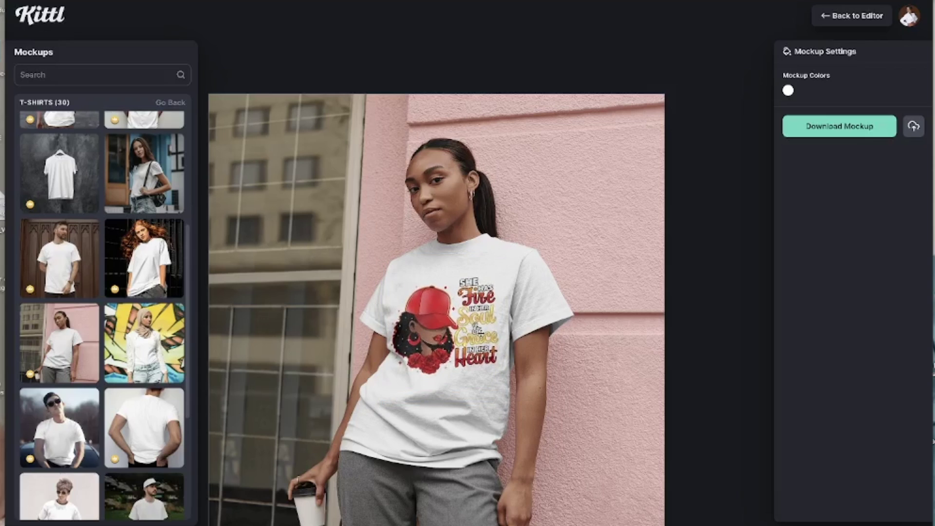
Search the mockups for "hoodie", apply the design to a flat hoodie mockup and set the hoodie color to black, hex 000000.
scroll(102, 317, "down", 5)
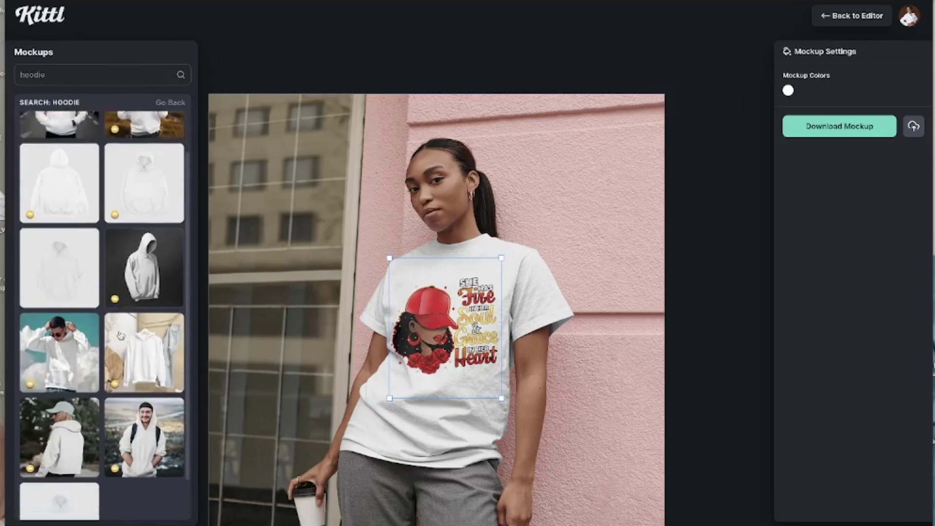
scroll(120, 335, "up", 2)
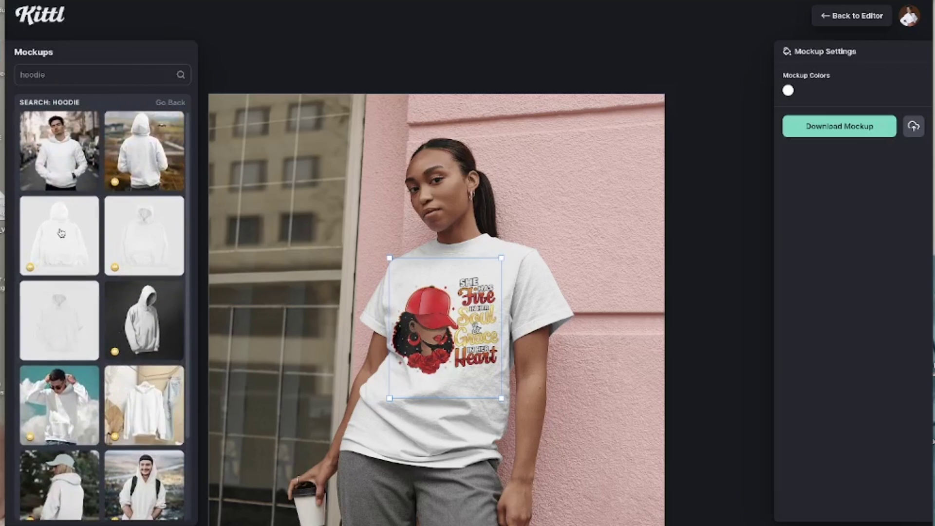
left_click(59, 234)
left_click(788, 91)
left_click(631, 210)
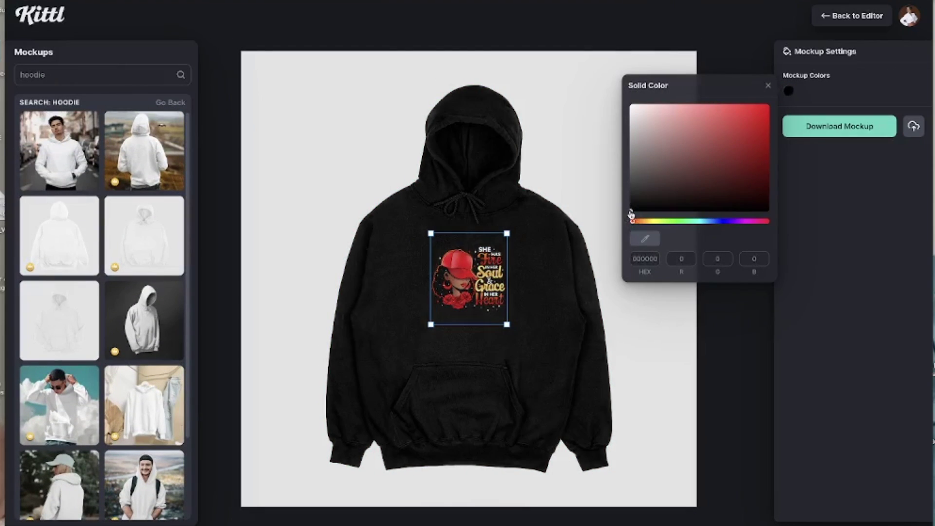
left_click(768, 86)
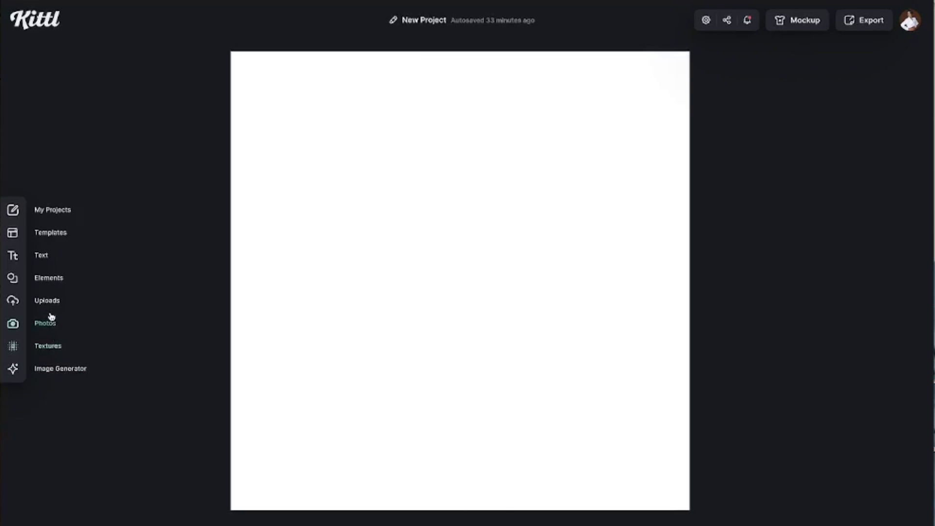
Open the template library in the blank project and switch the category from Logo to T-Shirts.
left_click(64, 238)
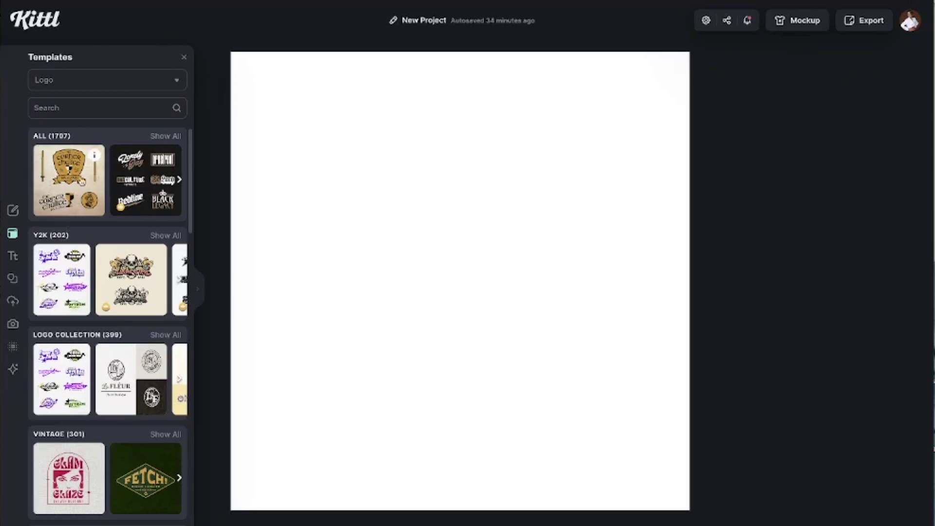
left_click(117, 86)
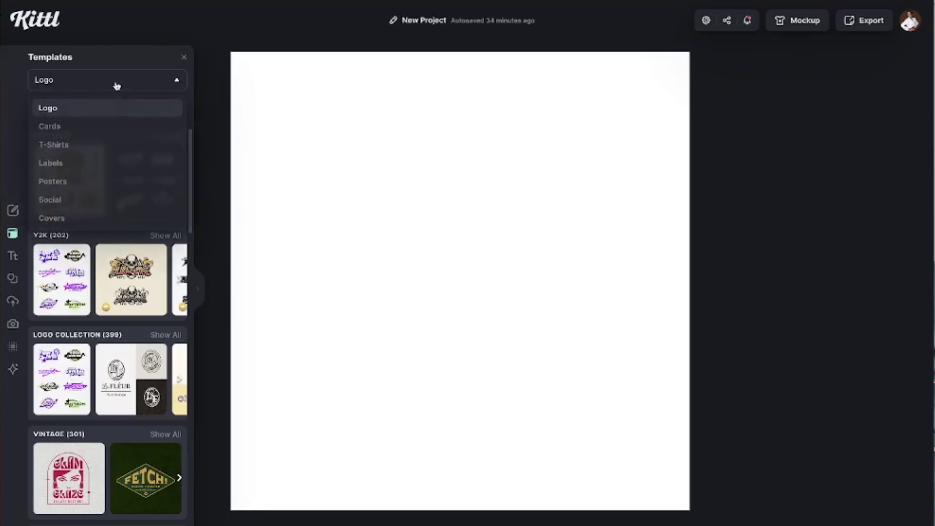
left_click(93, 144)
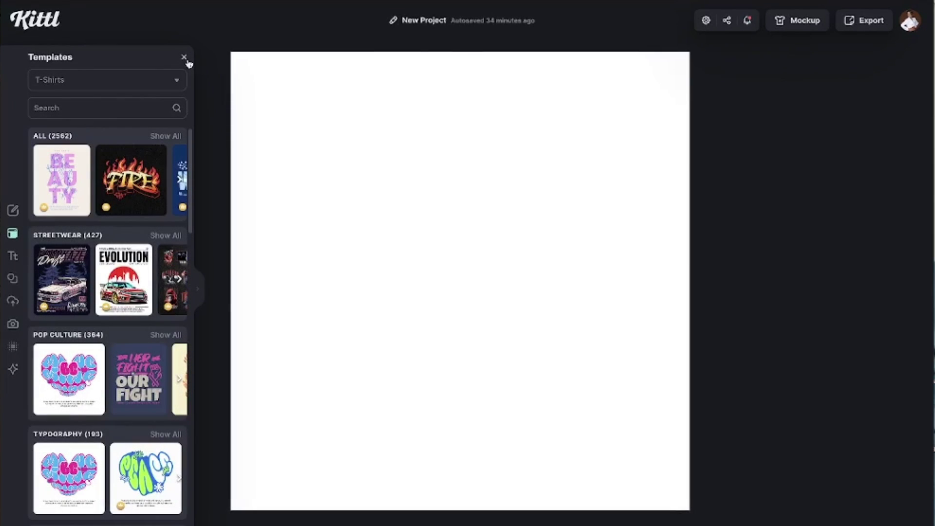
Look through the Masks collection in the elements, search for "letters" and examine the available letter masks.
left_click(13, 279)
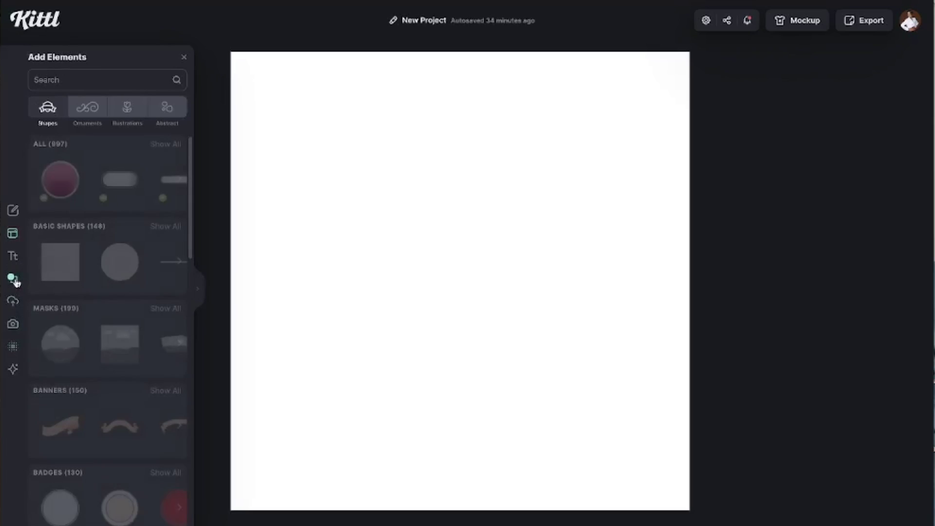
left_click(162, 311)
scroll(120, 322, "down", 15)
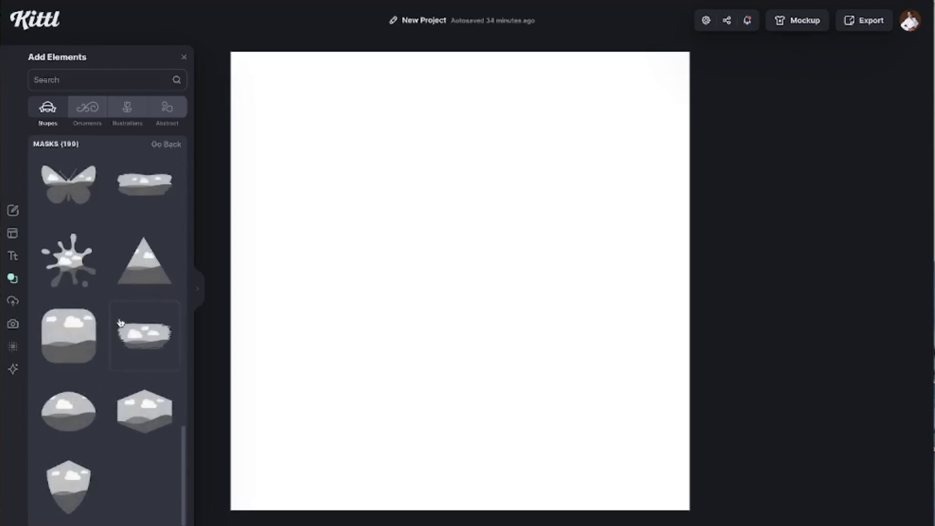
scroll(119, 341, "up", 10)
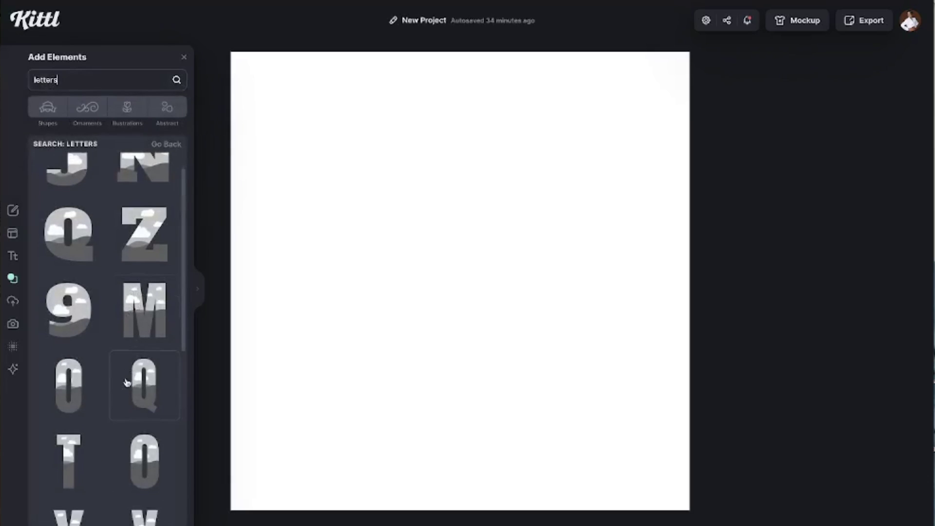
scroll(140, 327, "down", 12)
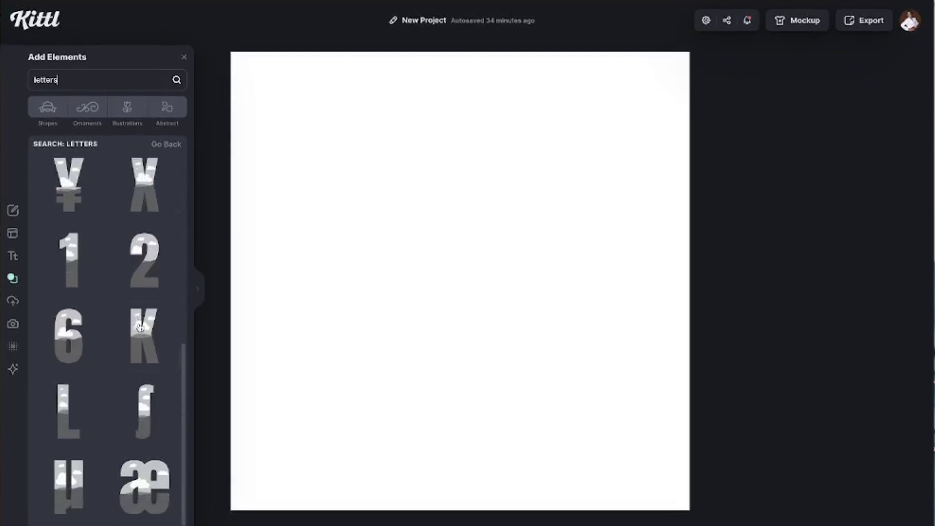
scroll(140, 327, "down", 15)
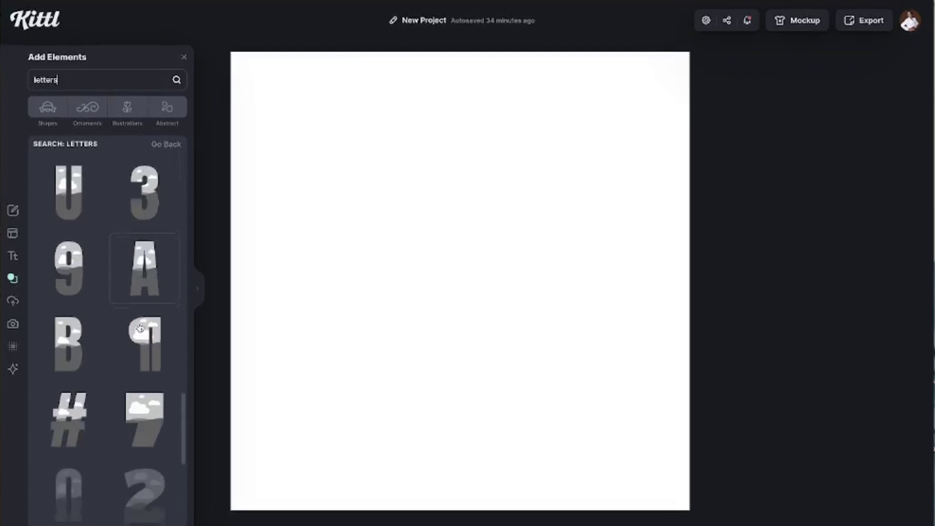
scroll(140, 327, "down", 12)
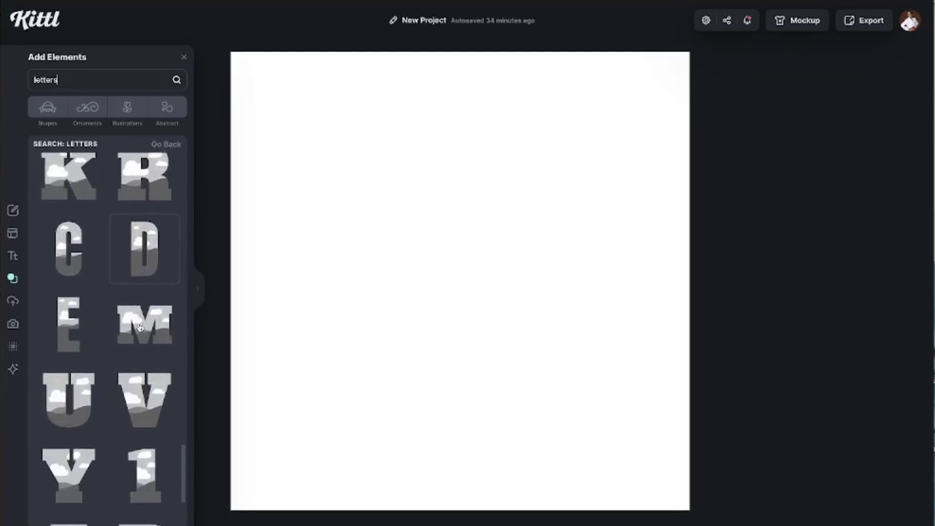
scroll(140, 327, "down", 15)
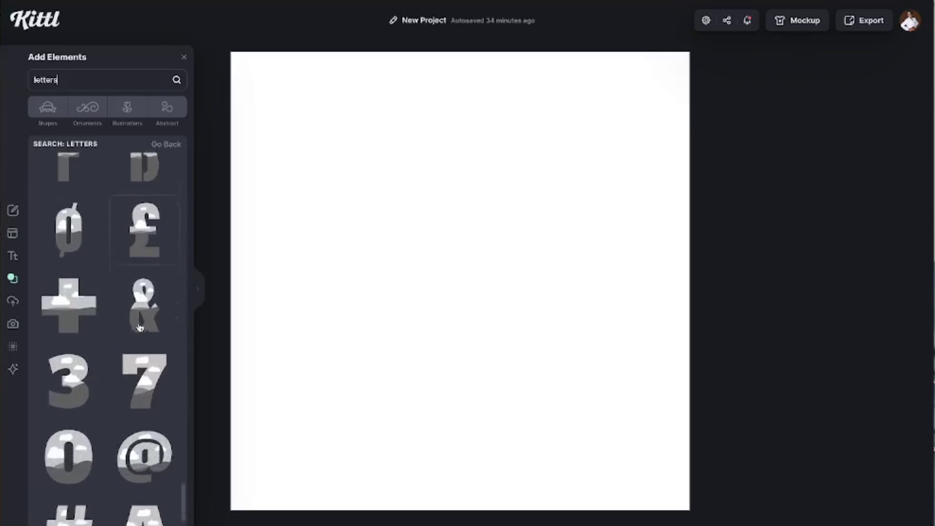
scroll(139, 327, "down", 20)
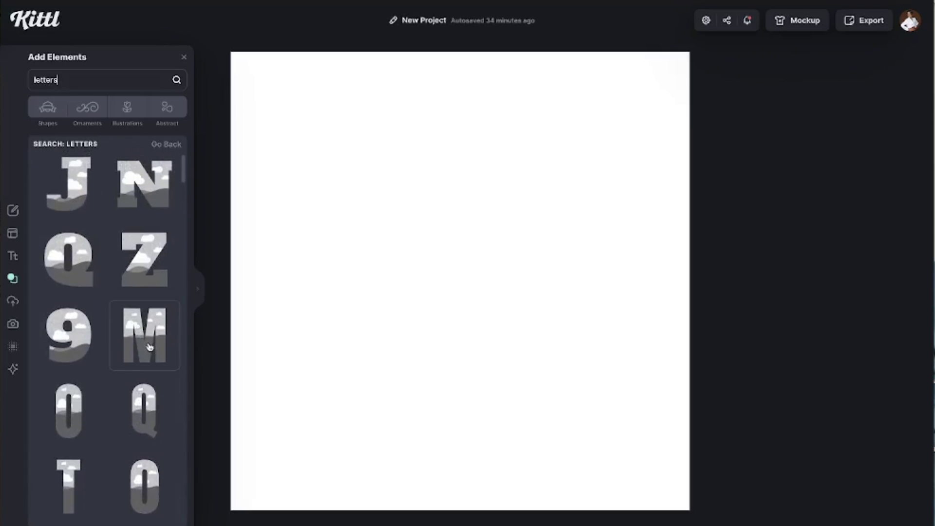
Place M, O and M letter masks side by side to spell MOM and space the three letters evenly.
left_click(149, 346)
left_click_drag(465, 281, 339, 278)
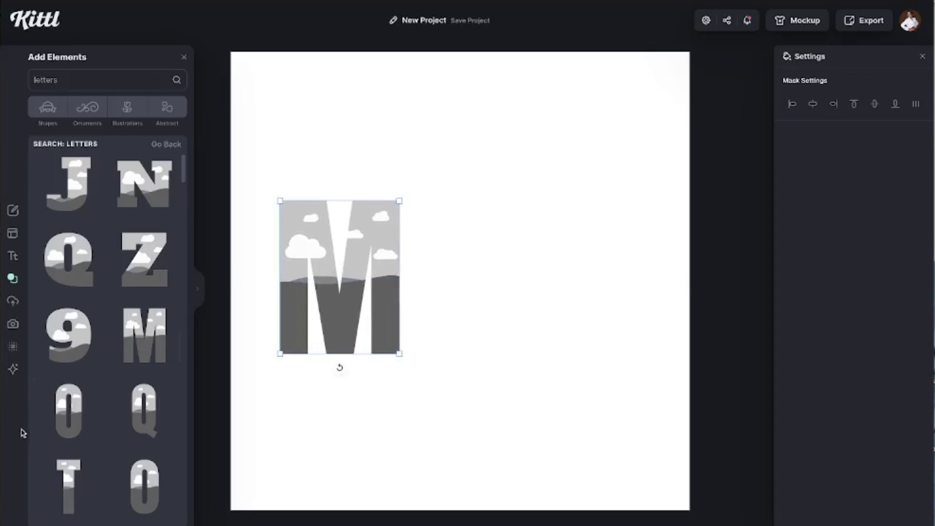
left_click(69, 411)
left_click(153, 348)
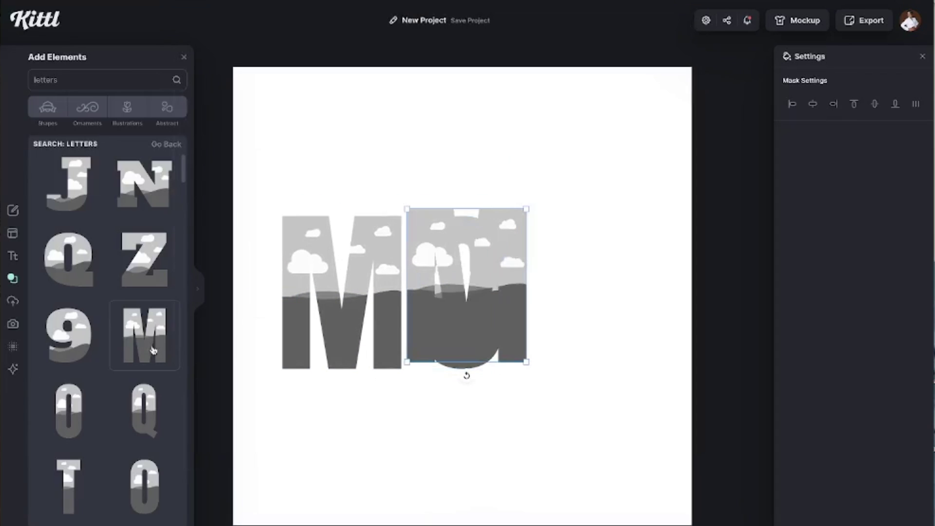
left_click_drag(514, 300, 623, 310)
left_click_drag(261, 196, 668, 396)
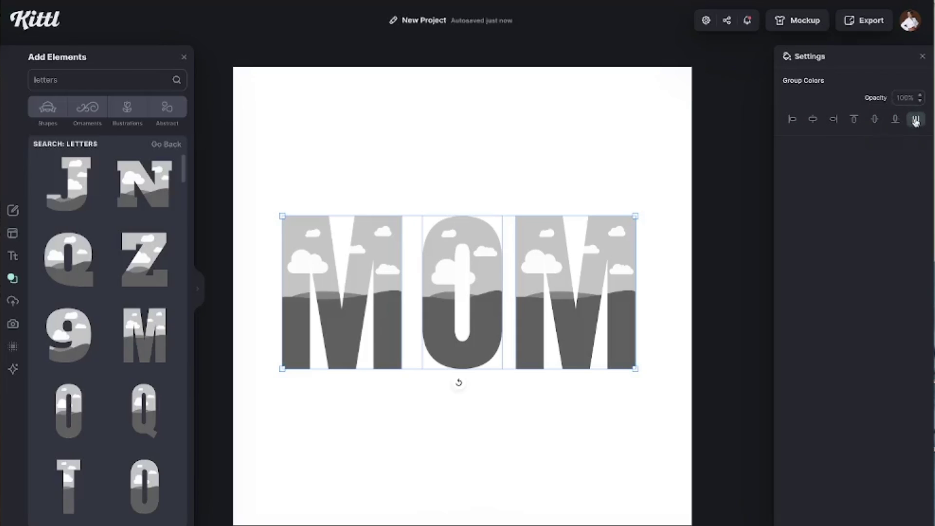
left_click(414, 422)
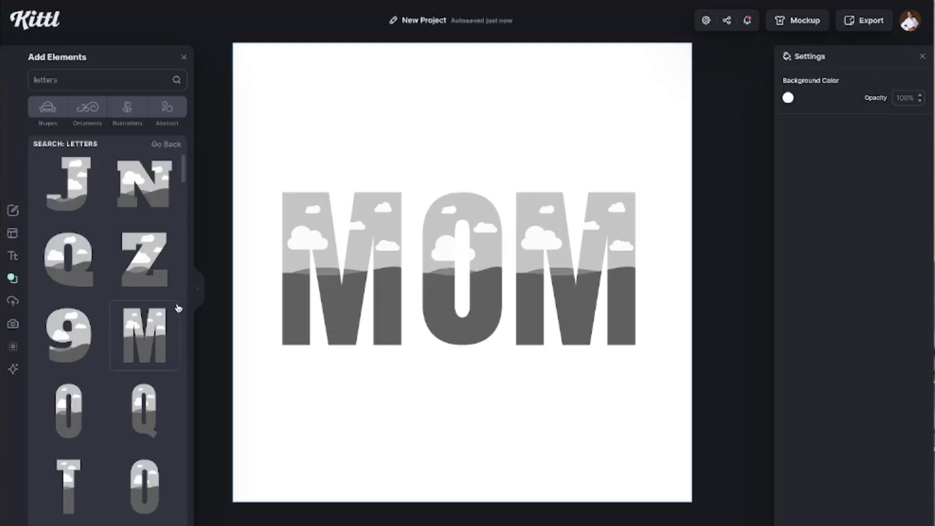
Search the elements for "flowers" and fill the first M mask with the wildflower bunch illustration.
left_click(13, 278)
left_click(44, 276)
scroll(108, 222, "down", 3)
scroll(107, 222, "down", 5)
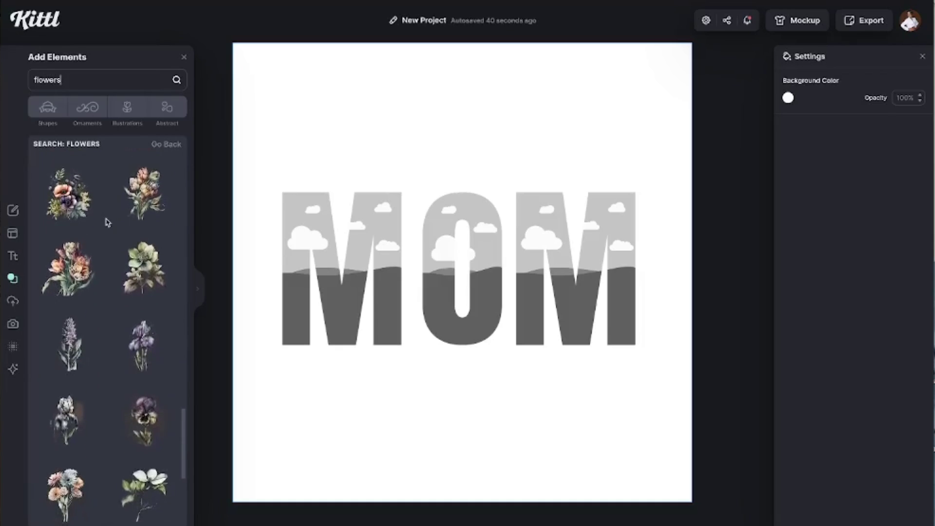
scroll(107, 222, "down", 5)
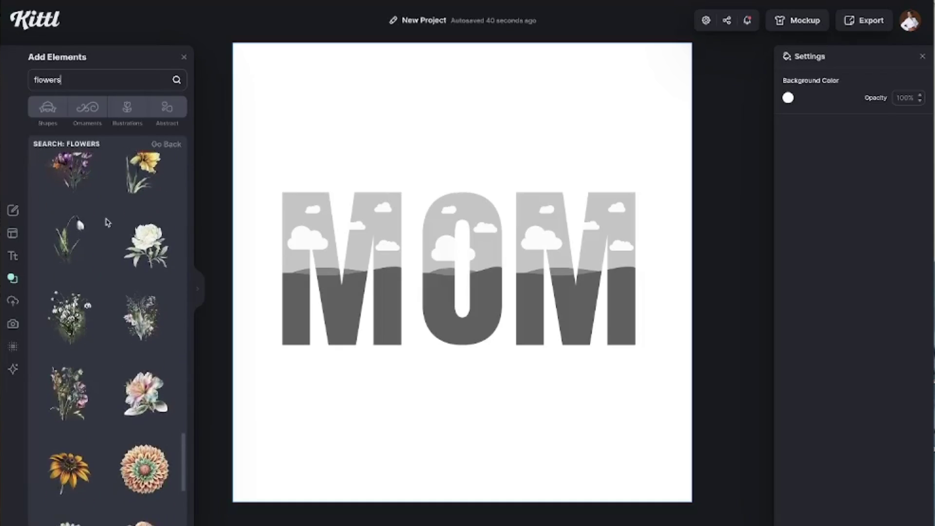
scroll(108, 222, "down", 1)
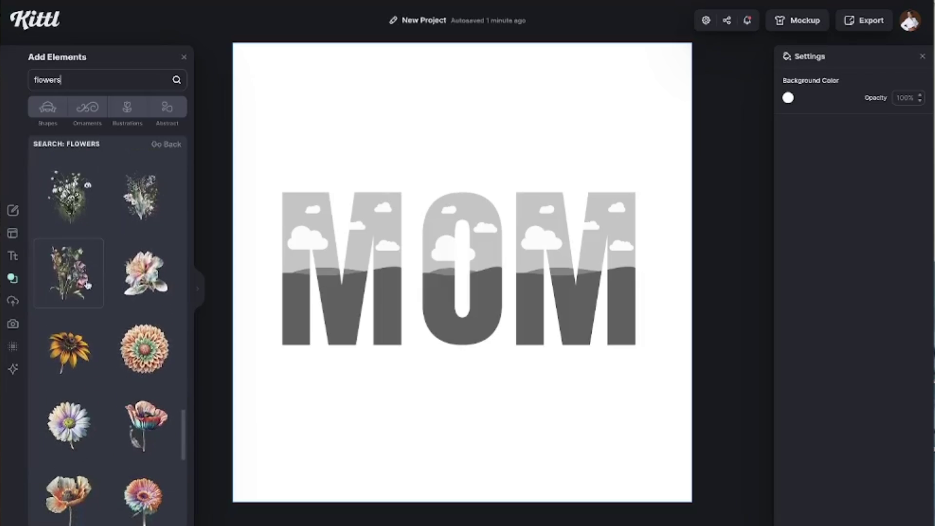
left_click_drag(69, 273, 305, 289)
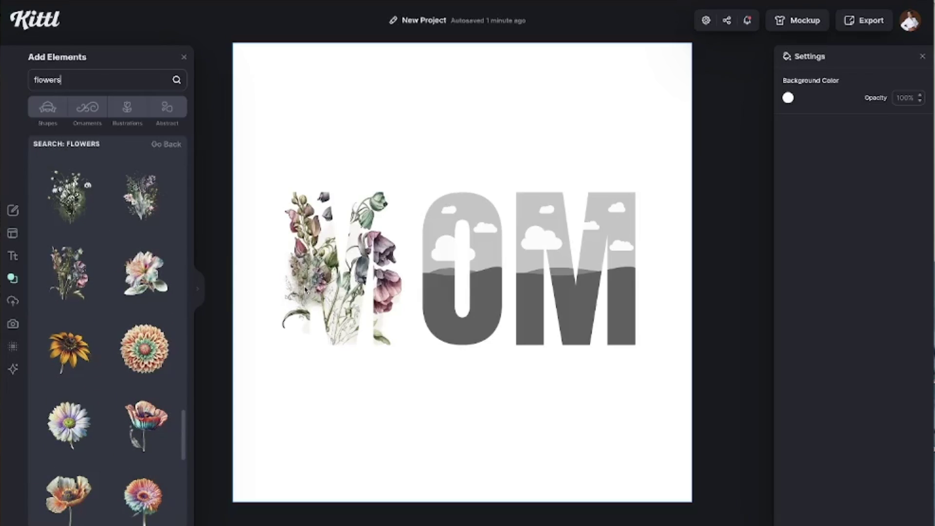
Set the background color behind the flowers in the first M to a warm gray.
scroll(213, 369, "down", 1)
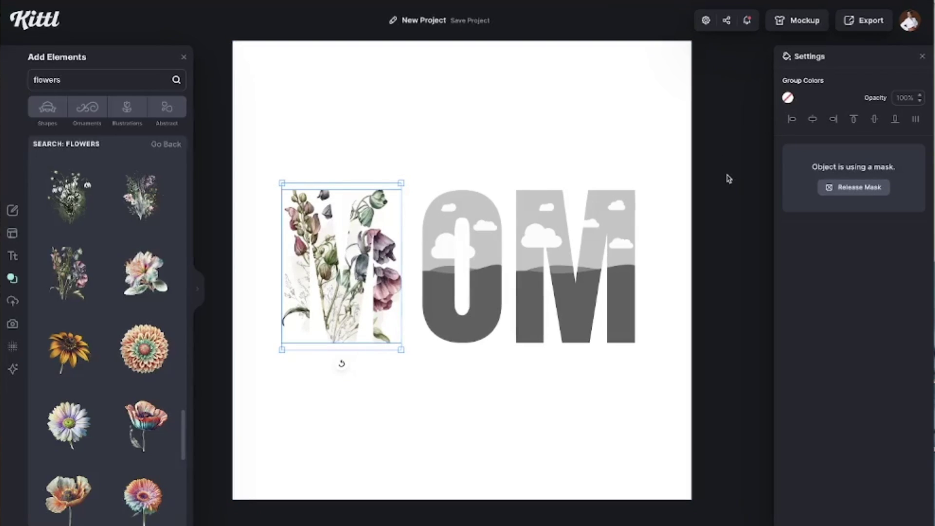
left_click(473, 170)
left_click(340, 272)
left_click(787, 97)
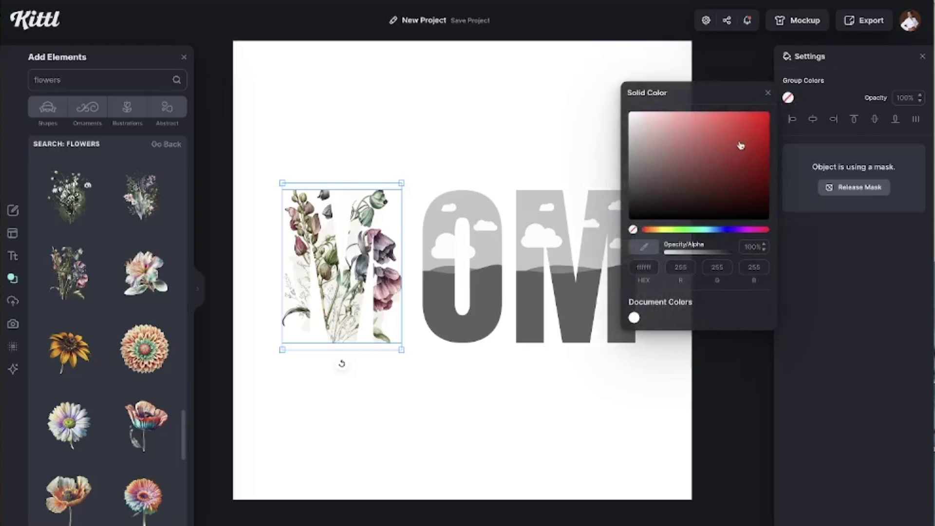
left_click(656, 231)
left_click(668, 170)
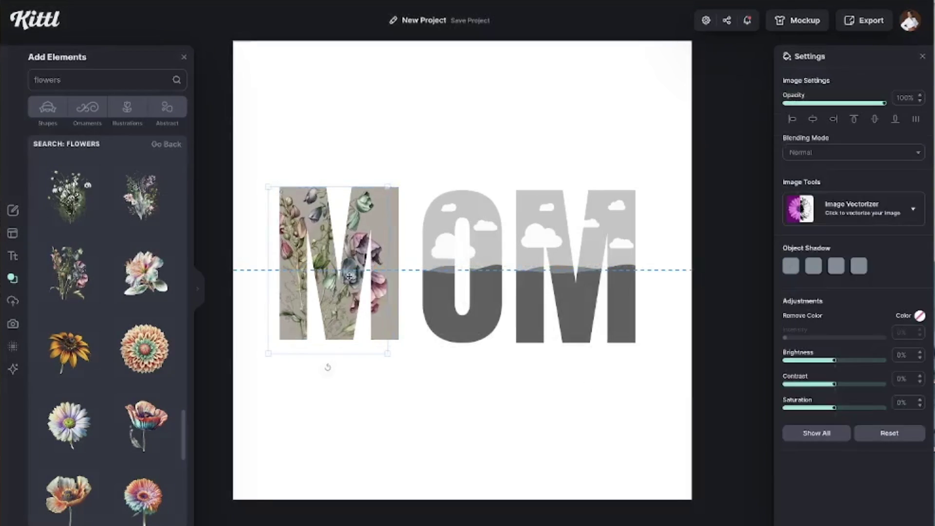
Enlarge and reposition the flower image inside the first M so the blooms cover more of the letter.
mouse_move(350, 278)
left_mouse_down()
mouse_move(353, 288)
mouse_move(364, 283)
mouse_move(354, 281)
left_mouse_up()
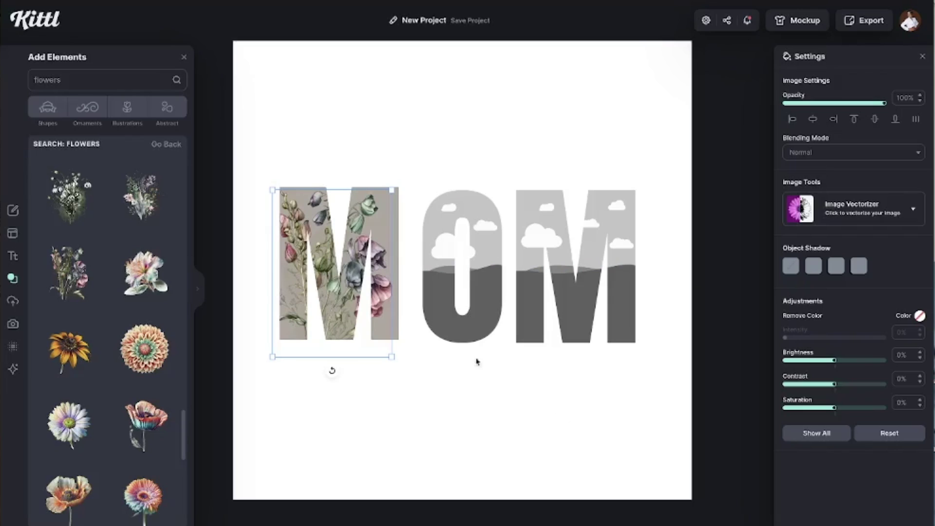
left_click_drag(393, 358, 499, 433)
left_click_drag(335, 301, 279, 291)
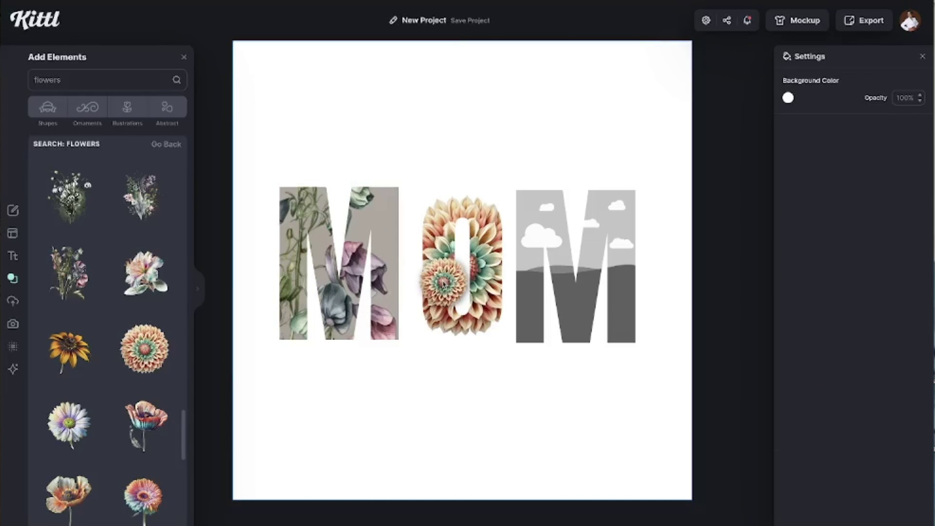
Fill the O mask with the round peach and green flower and set its background color to near-black, hex 010000.
left_click(492, 321)
left_click(788, 98)
left_click(697, 178)
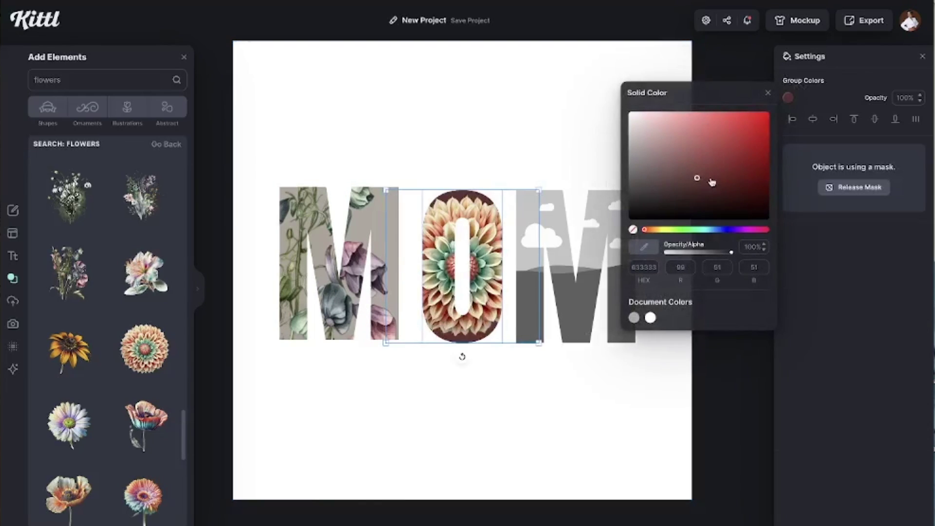
left_click_drag(698, 176, 734, 220)
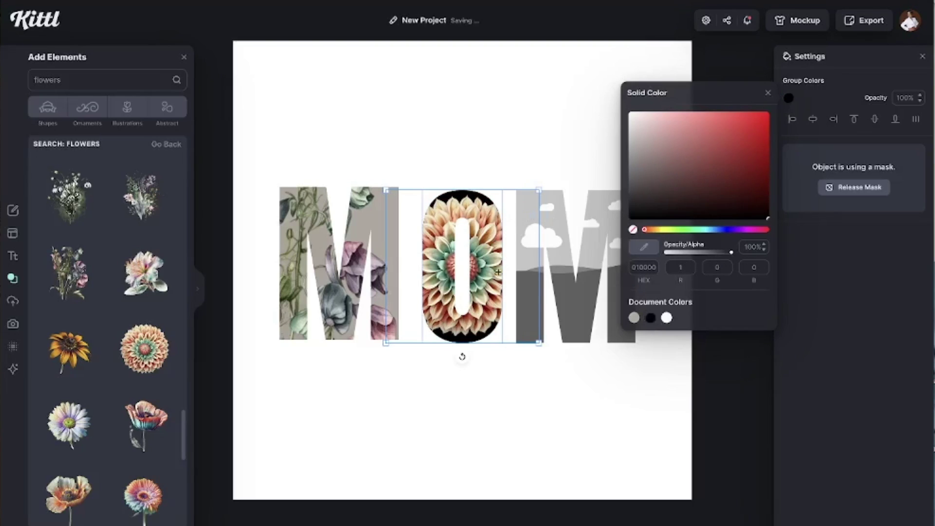
Fill the last M mask with the yellow black-eyed flower and set its background color to deep purple.
left_click(563, 141)
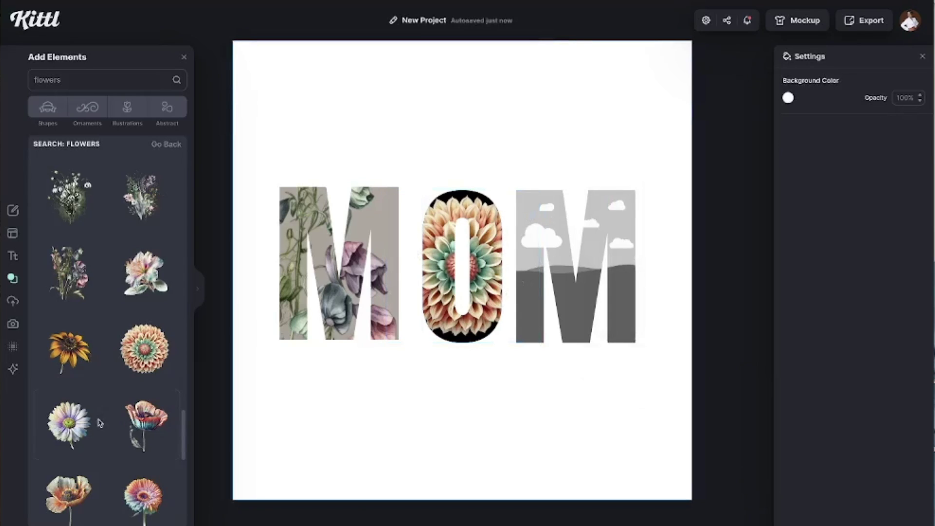
left_click_drag(77, 363, 579, 287)
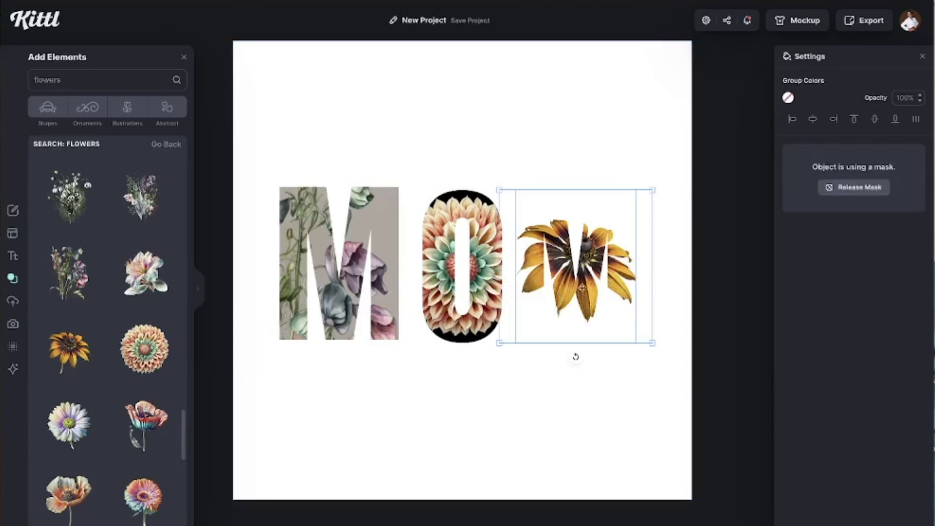
left_click(788, 98)
left_click(675, 124)
left_click(730, 230)
left_click(574, 123)
left_click(579, 273)
Delete the flower images from all three letter masks, leaving the M, O and M placeholders empty.
right_click(330, 298)
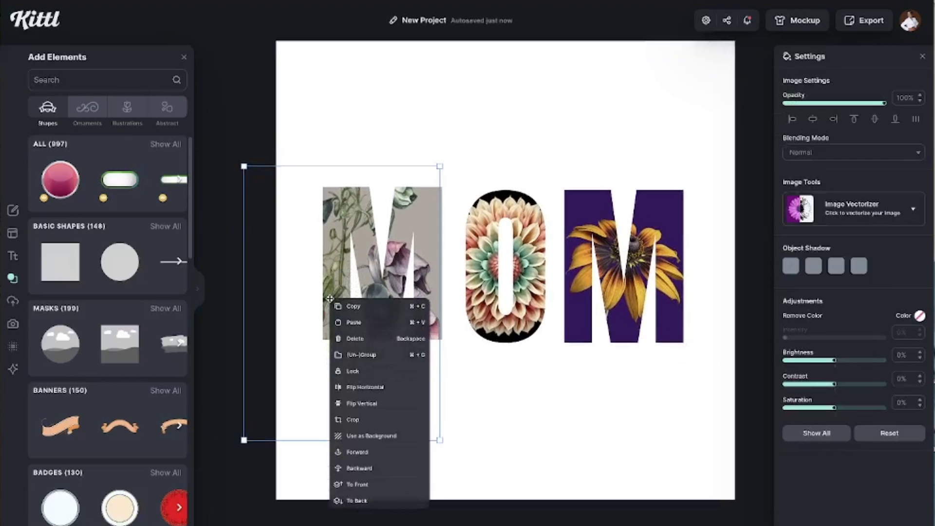
left_click(356, 339)
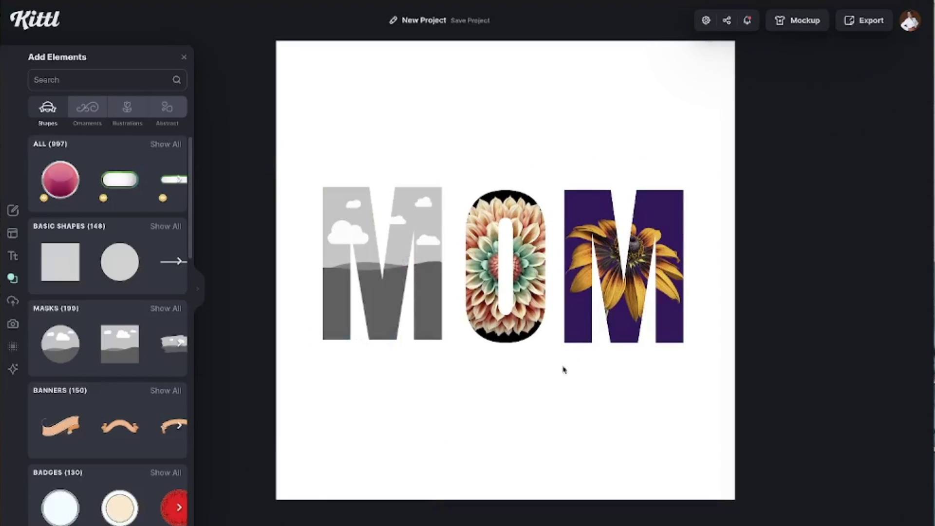
left_click(488, 268)
right_click(487, 267)
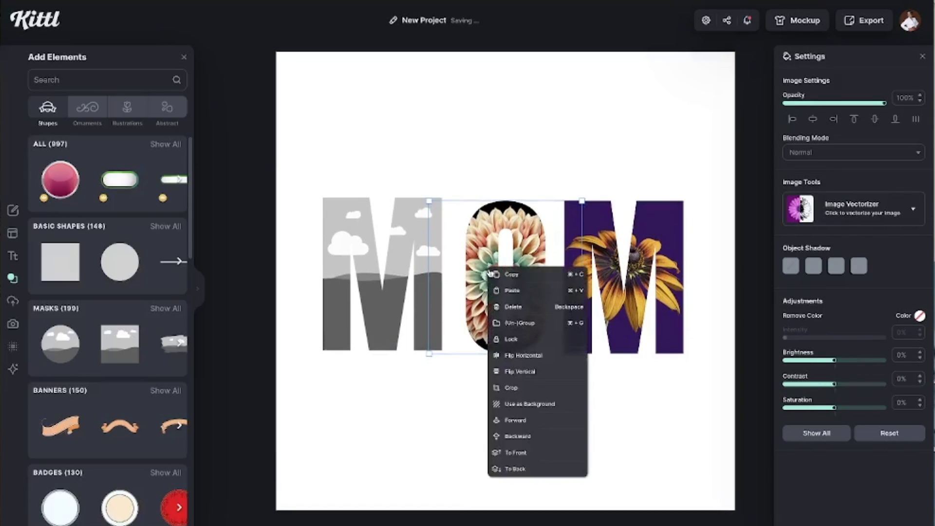
left_click(507, 308)
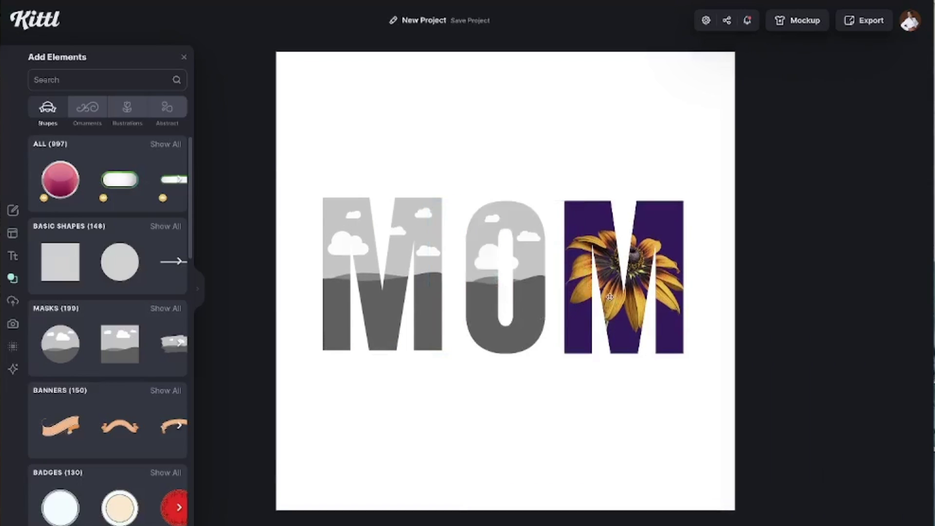
left_click(610, 296)
right_click(610, 295)
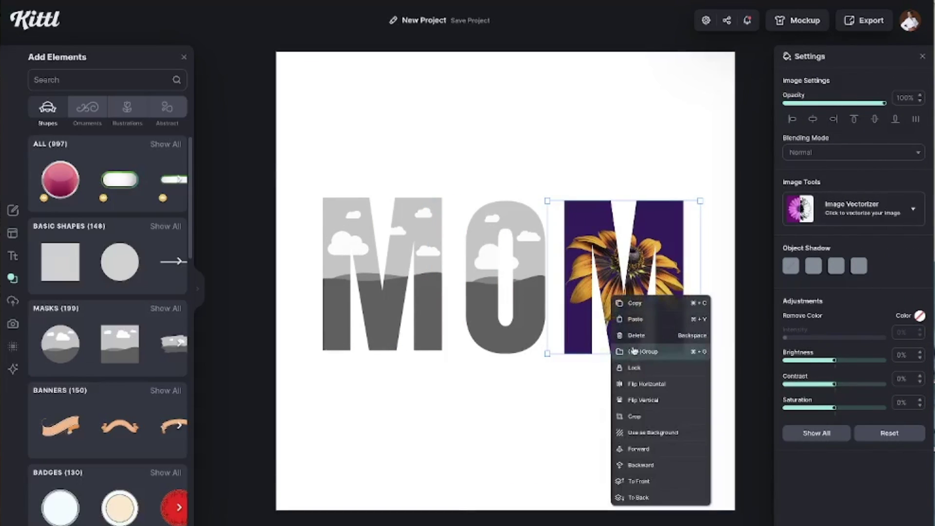
left_click(618, 335)
Upload the seven JPG photos from IMG_5265.JPG through IMG_9158.JPG in the Downloads folder.
scroll(118, 271, "down", 2)
scroll(119, 271, "down", 1)
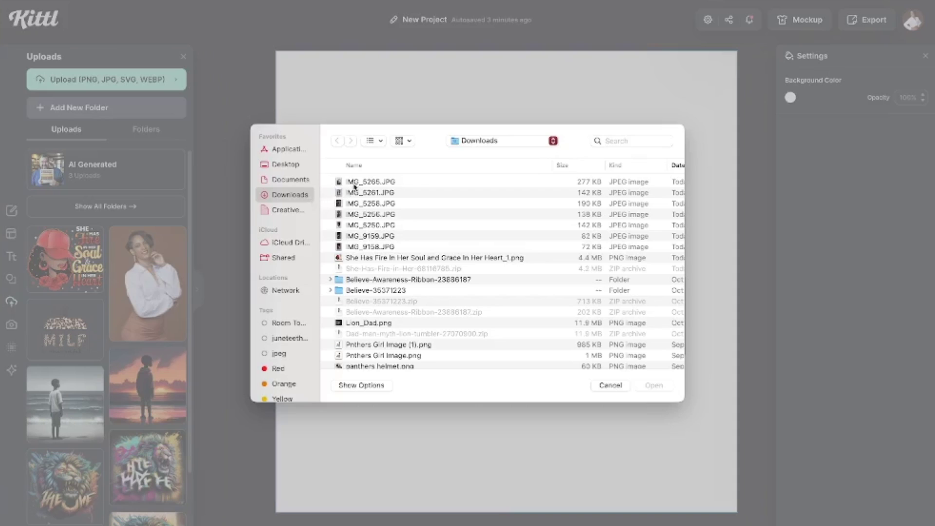
left_click(357, 182)
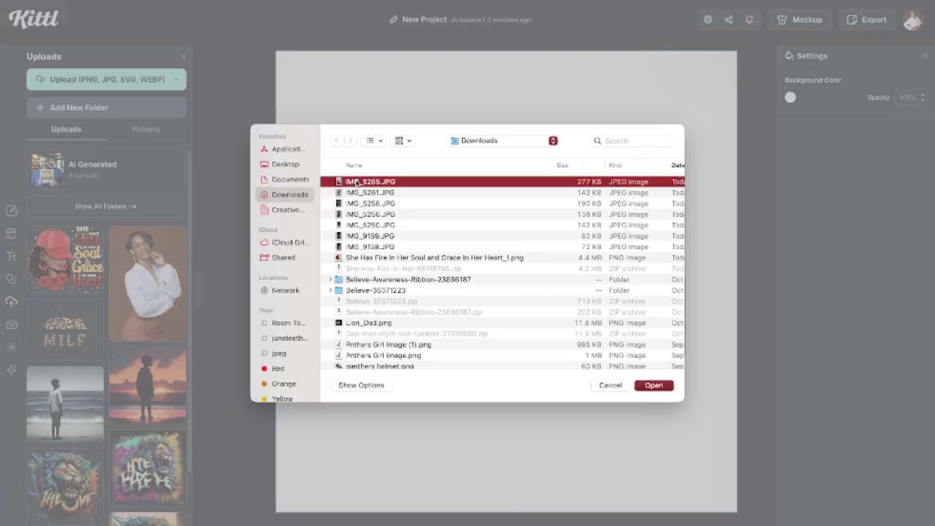
left_click(359, 193, "super")
left_click(365, 203, "super")
left_click(368, 215, "super")
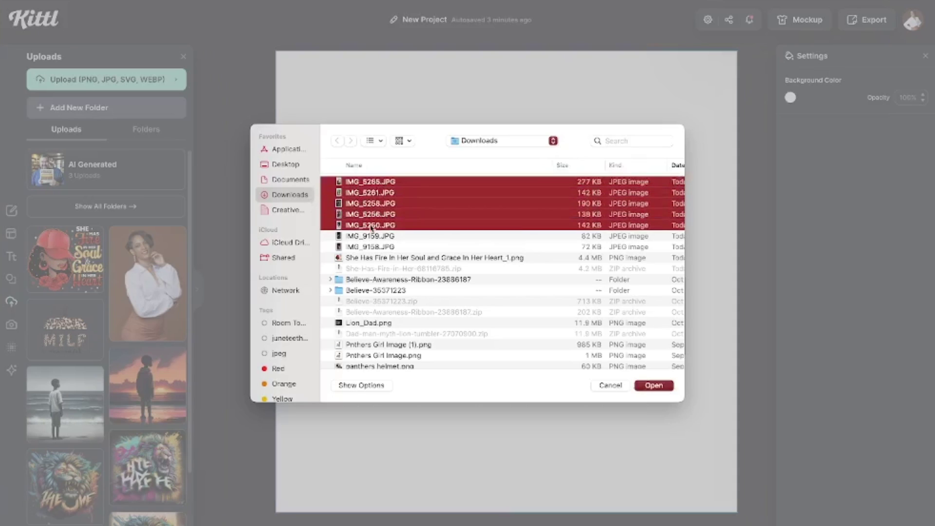
left_click(371, 236, "super")
left_click(373, 225, "super")
left_click(374, 246, "super")
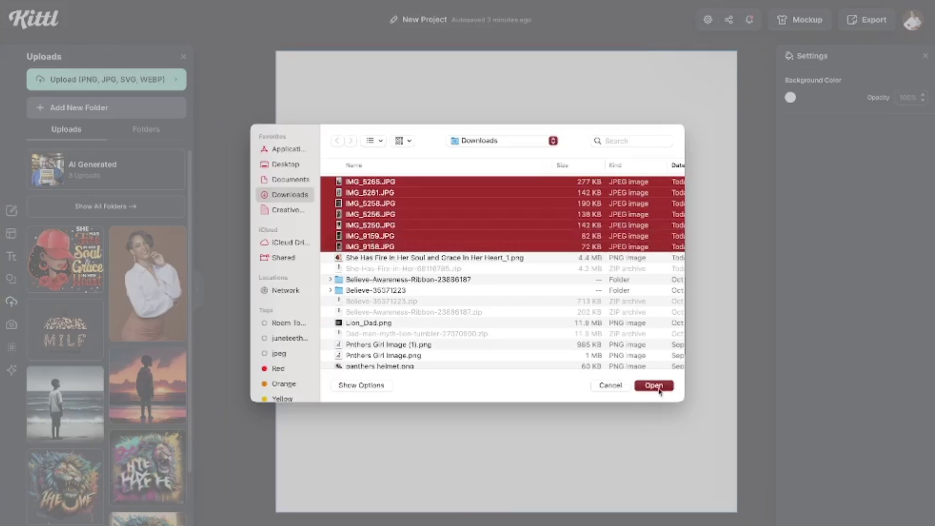
left_click(653, 385)
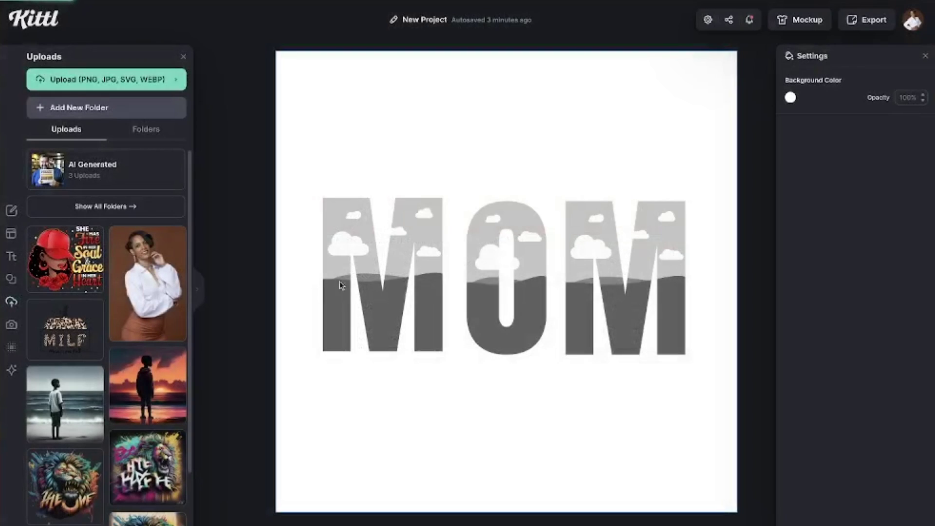
Fill the three letter masks with uploaded family photos and enlarge the red-dress photo inside the last M.
scroll(297, 281, "left", 1)
scroll(297, 282, "down", 1)
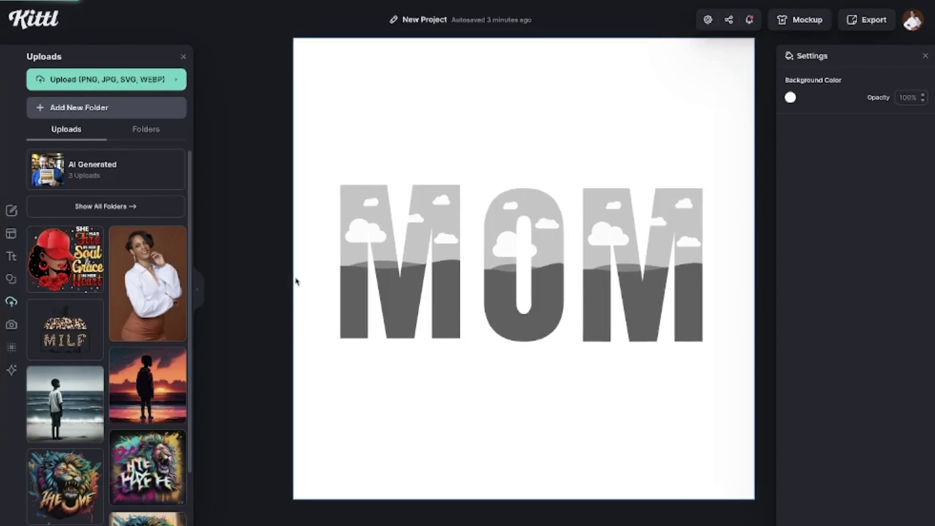
scroll(296, 282, "right", 3)
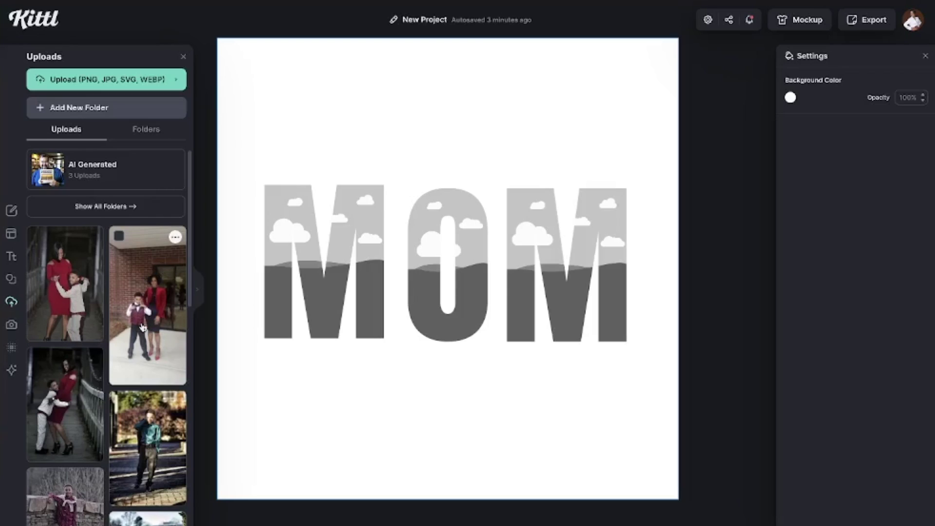
scroll(120, 323, "down", 3)
left_click_drag(64, 275, 326, 265)
left_click_drag(65, 385, 465, 317)
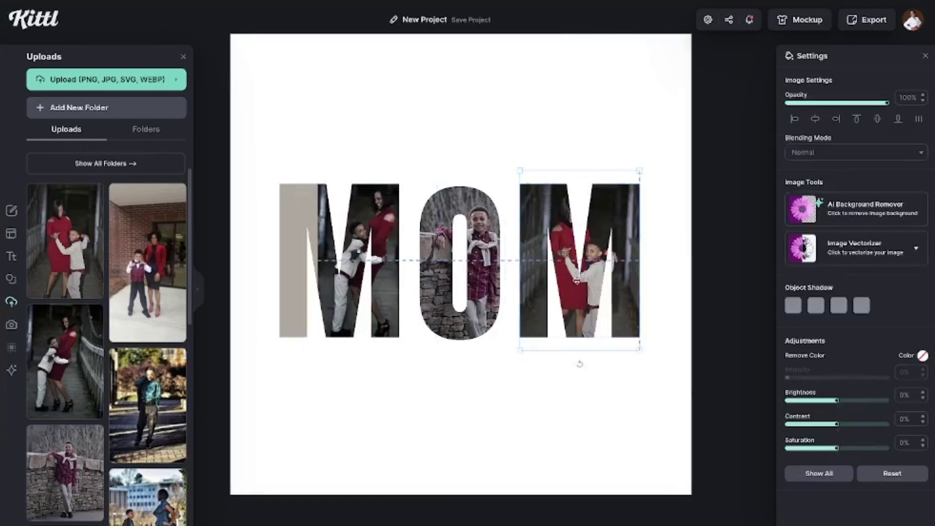
left_click_drag(519, 173, 476, 127)
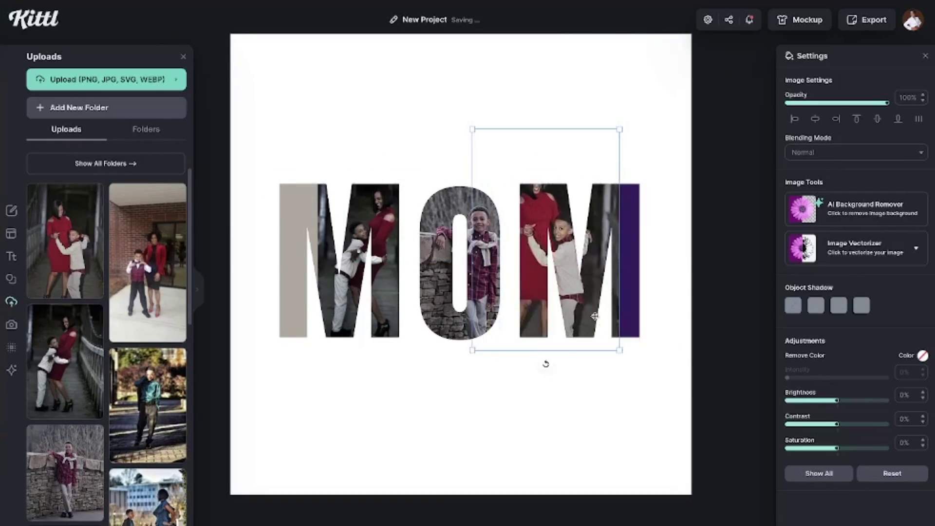
left_click(382, 190)
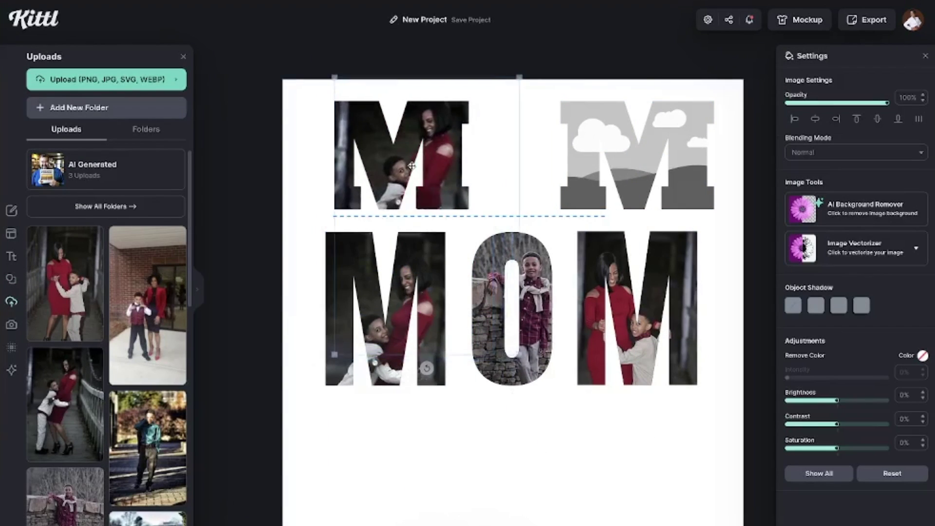
Swap the outer letters for photo-filled slab-serif M masks and search the elements for "o" to add a wide O mask.
left_click_drag(418, 174, 441, 279)
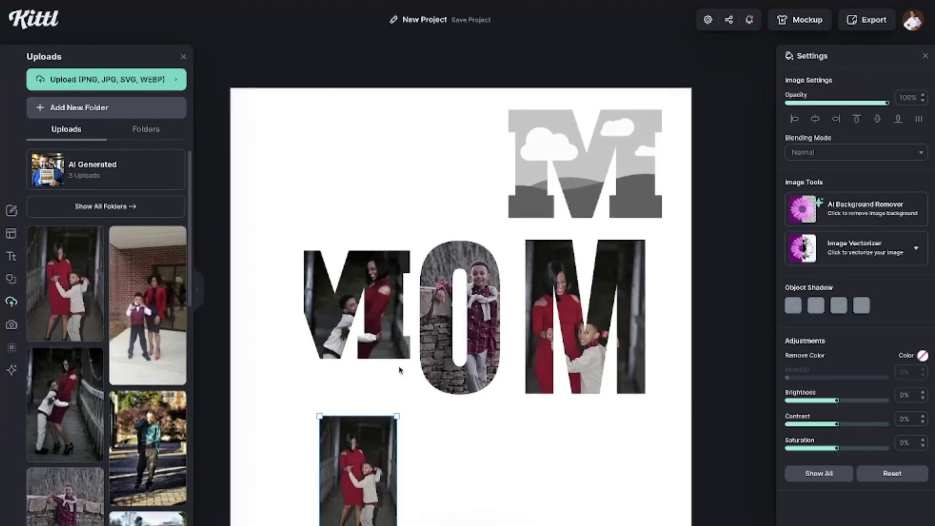
left_click_drag(599, 229, 598, 242)
left_click(12, 278)
type("o")
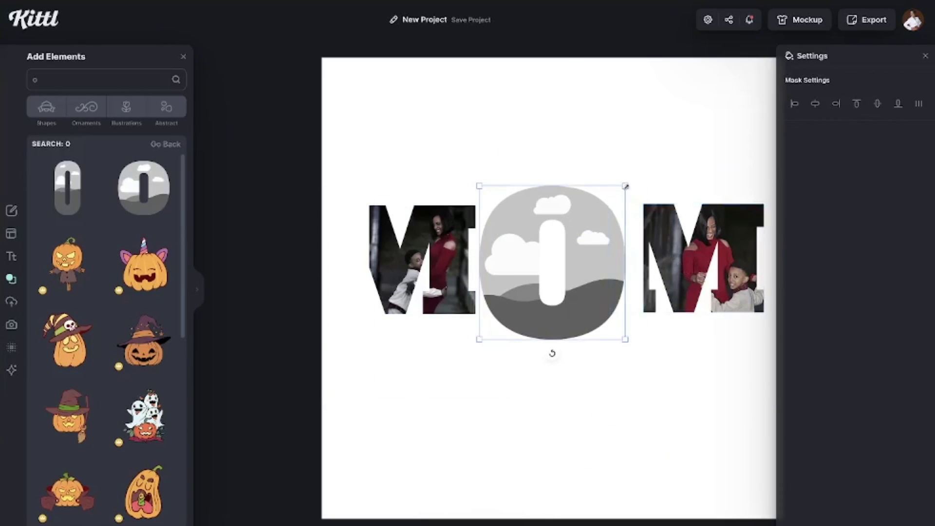
Replace the first slab-serif M's photo with the uploaded red-dress photo, cropped at its upper and lower edges.
left_click(11, 302)
left_click_drag(65, 282, 457, 427)
right_click(457, 426)
left_click(480, 387)
left_click_drag(478, 336, 477, 354)
left_click_drag(478, 490, 479, 474)
right_click(433, 250)
left_click(459, 291)
left_click_drag(477, 399, 511, 389)
Crop the lower edge of the bridge photo and use it to replace the last M's photo, resizing it to fit.
right_click(517, 361)
left_click(539, 482)
left_click_drag(510, 488, 510, 452)
right_click(676, 253)
left_click_drag(511, 399, 649, 330)
left_click(699, 296)
double_click(672, 272)
left_click_drag(761, 376, 779, 397)
Fine-tune the size of the bridge photo inside the last slab-serif M.
scroll(647, 340, "up", 1)
left_click(380, 312)
left_click(674, 317)
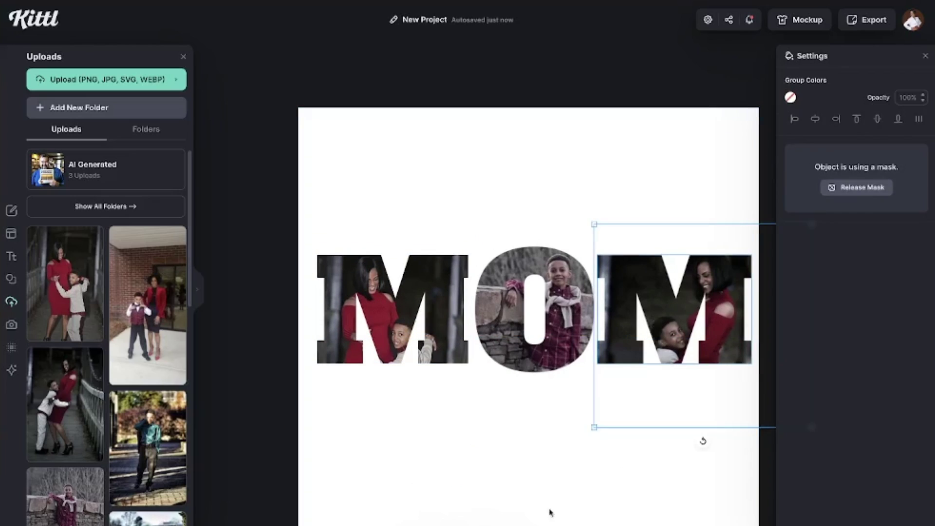
double_click(675, 316)
left_click_drag(837, 400, 839, 404)
scroll(486, 292, "down", 2)
left_click(312, 311)
key("Escape")
left_click(424, 288)
key("Escape")
Try object shadow styles on the combined MOM image, adjusting the offset to 16 and the angle to -80°.
left_click(506, 219)
left_click(607, 208)
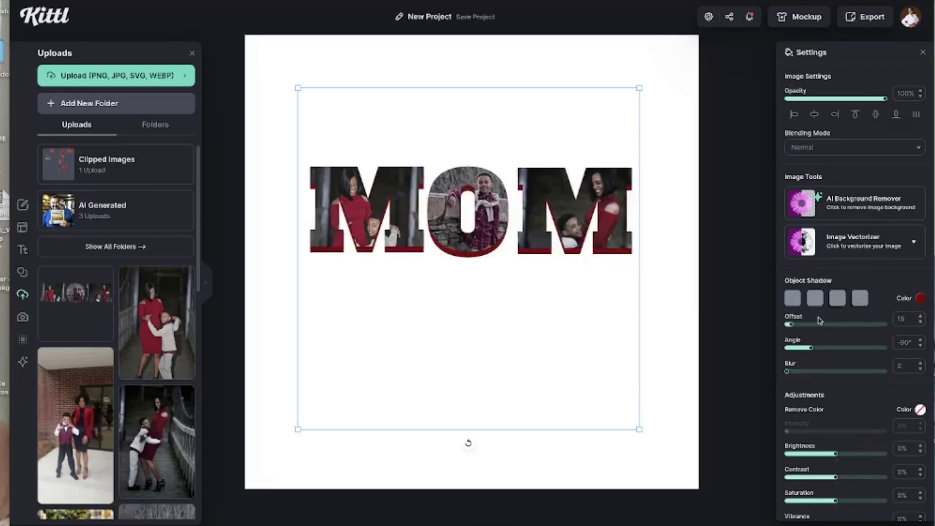
left_click(815, 298)
left_click(792, 298)
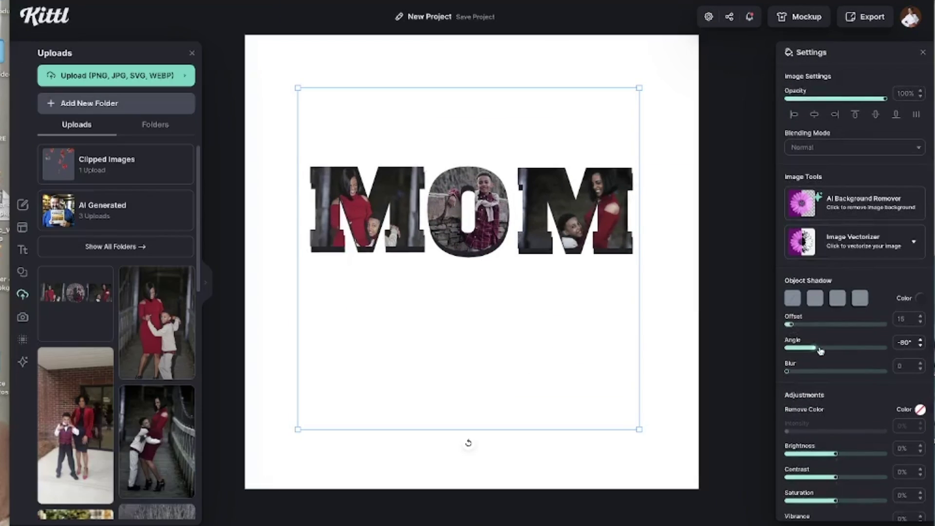
left_click(920, 290)
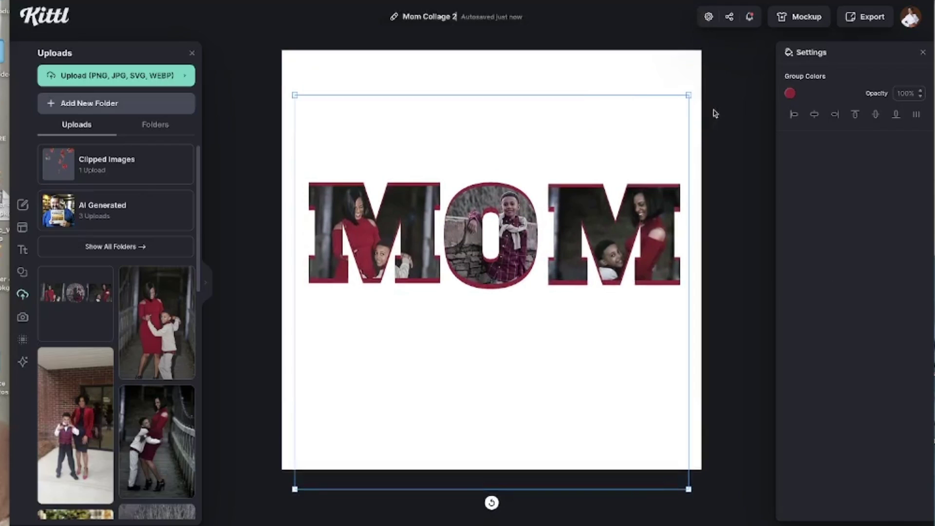
Name the project "Mom Collage 2" and export the design as a PNG with the background removed.
left_click(717, 110)
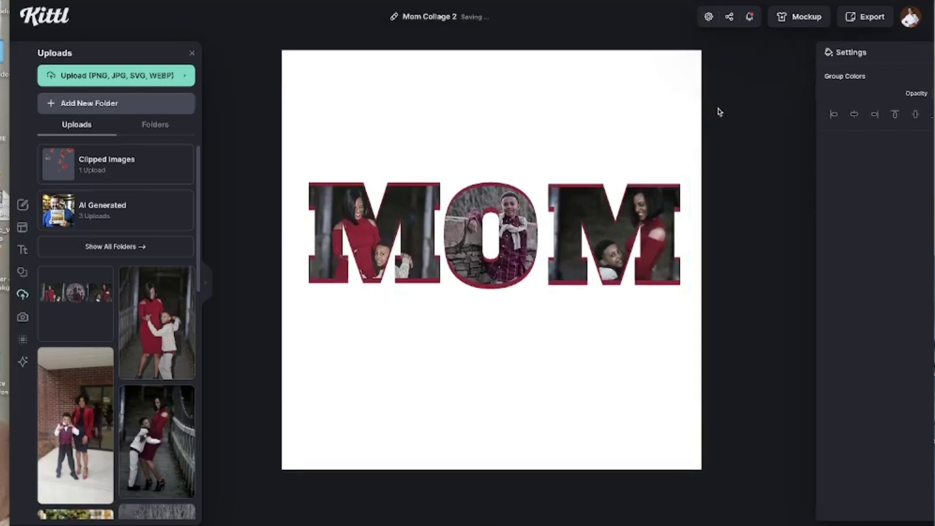
left_click(861, 19)
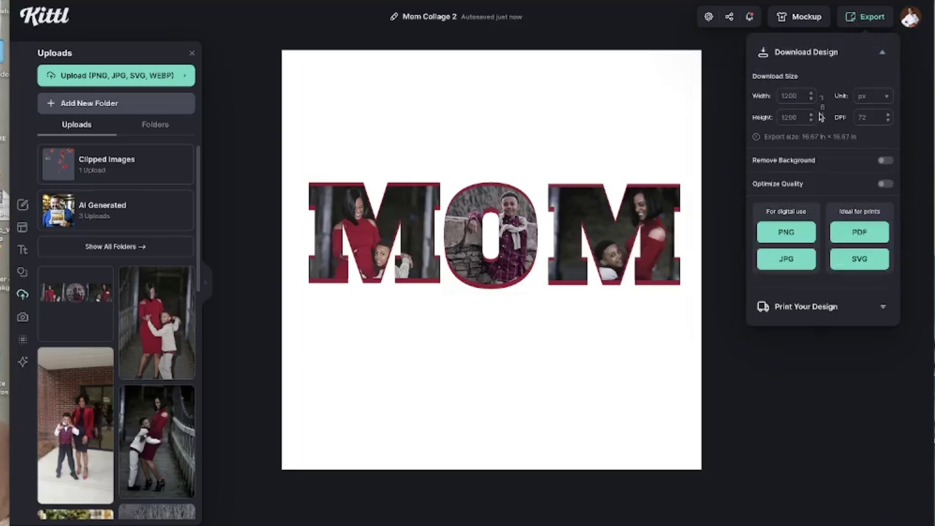
left_click(881, 161)
left_click(789, 236)
Enlarge the finished red-outlined MOM image so it spans most of the artboard.
left_click(504, 337)
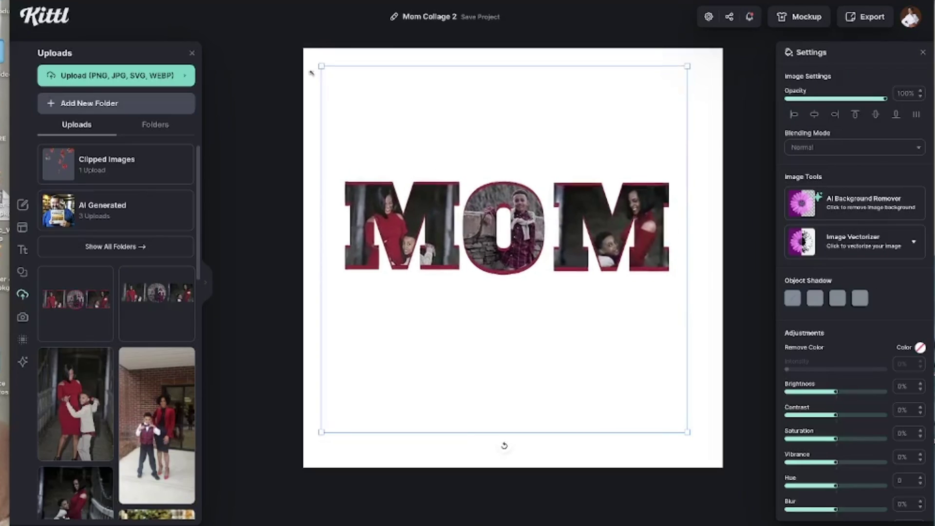
left_click(697, 439)
left_click(647, 396)
left_click(620, 288)
left_click(621, 289)
left_click_drag(688, 434, 710, 450)
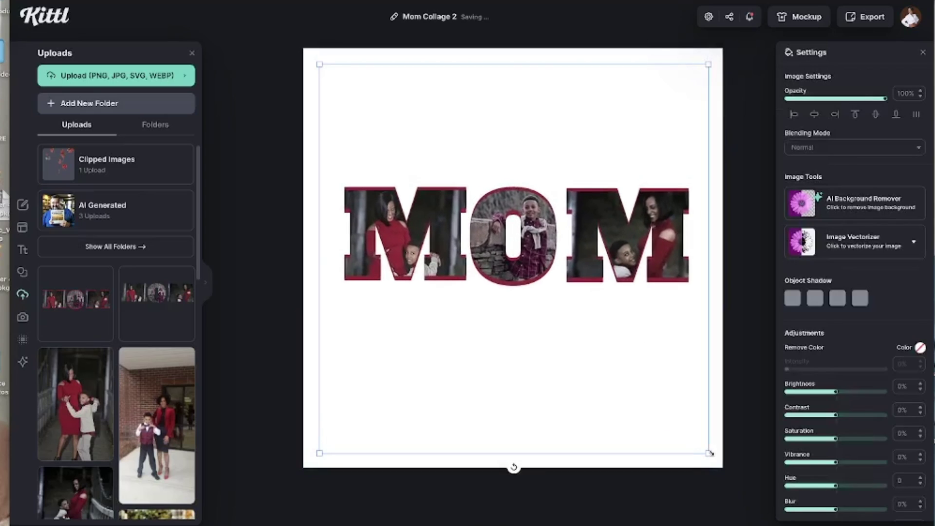
left_click(750, 392)
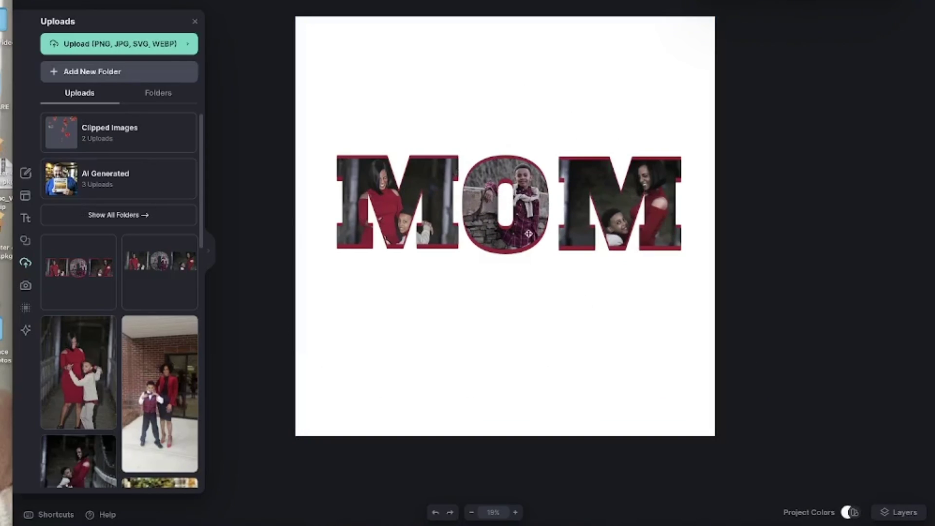
Hide the Background layer so the artboard behind the MOM design is transparent.
left_click(895, 516)
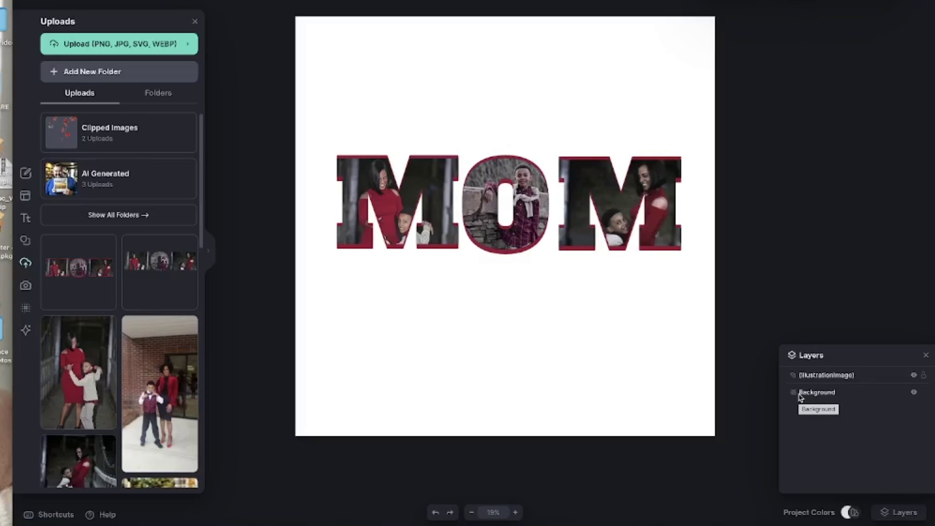
left_click(914, 396)
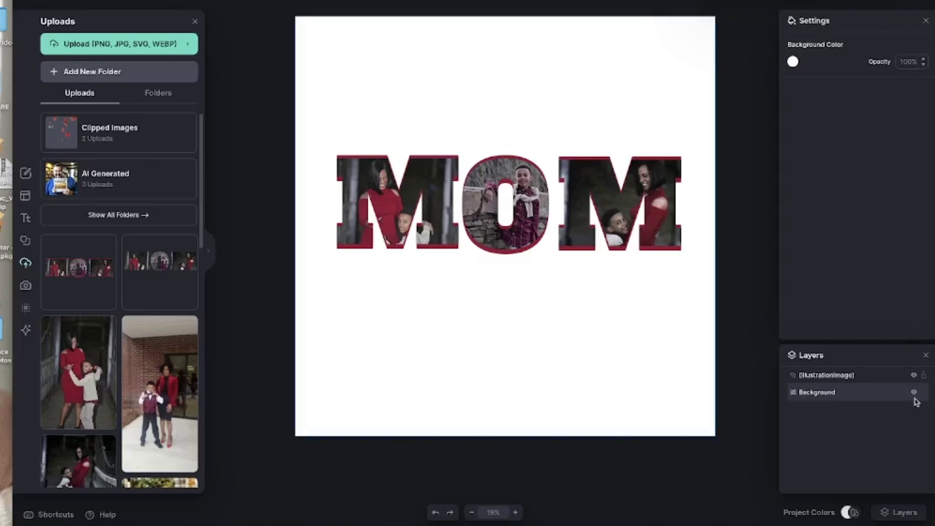
left_click(914, 392)
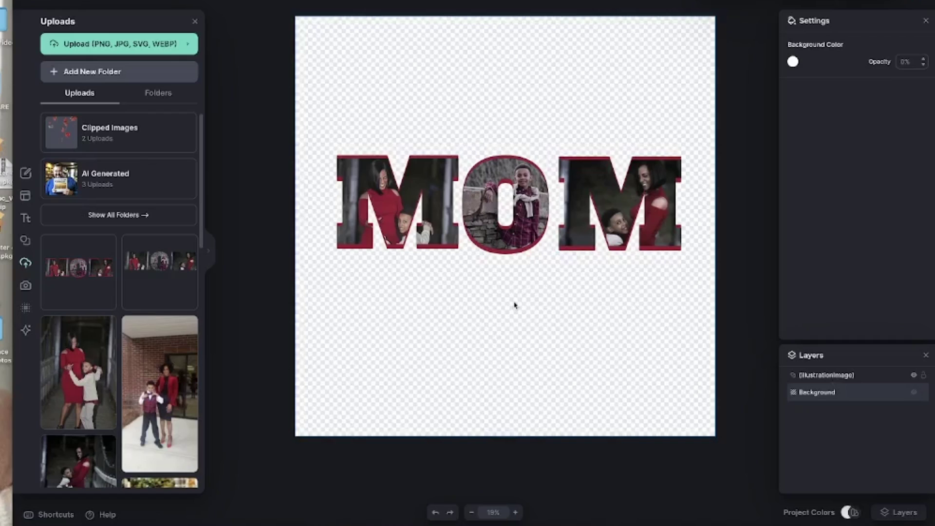
left_click(765, 90)
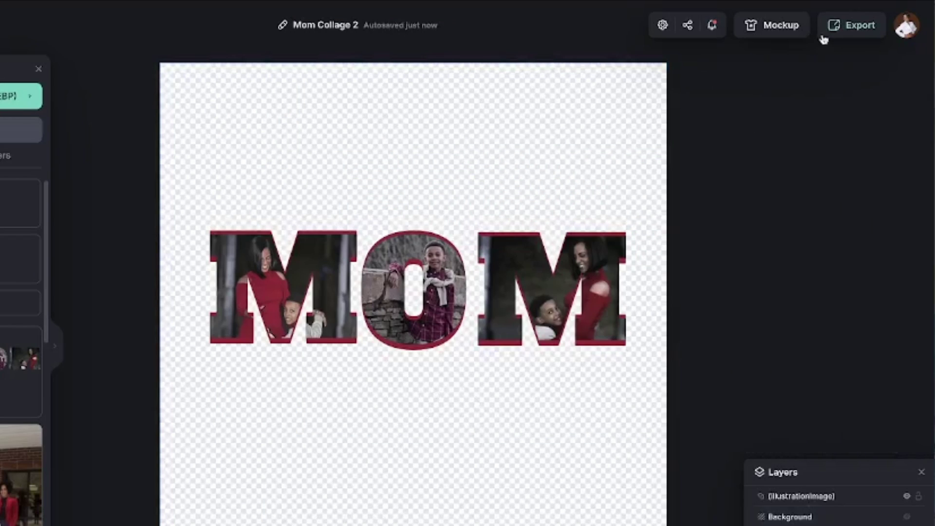
Open the print-your-design options for Hoodies & Sweaters to preview the MOM collage on a hoodie.
left_click(845, 30)
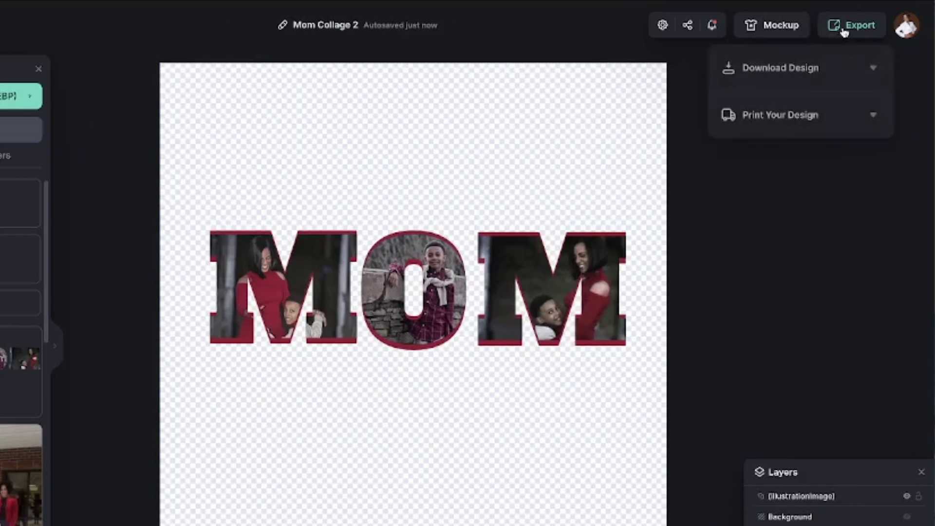
left_click(763, 121)
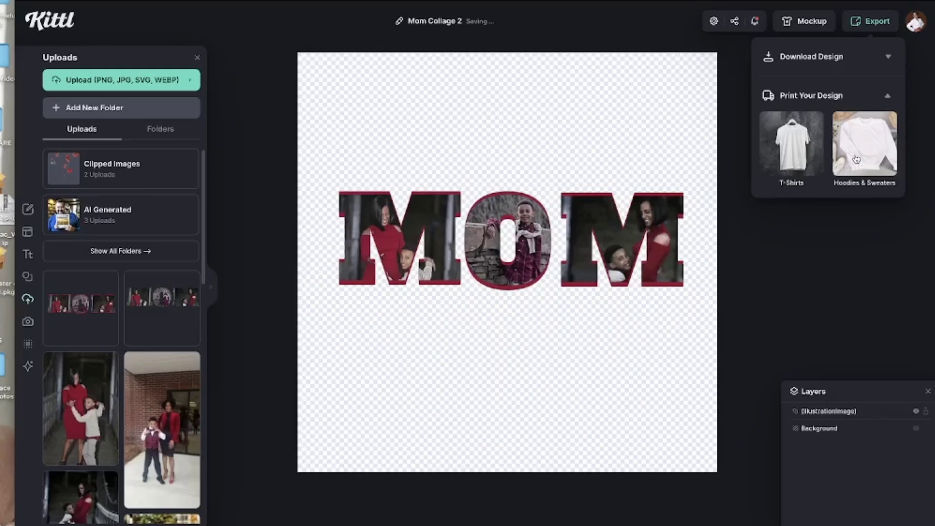
left_click(834, 191)
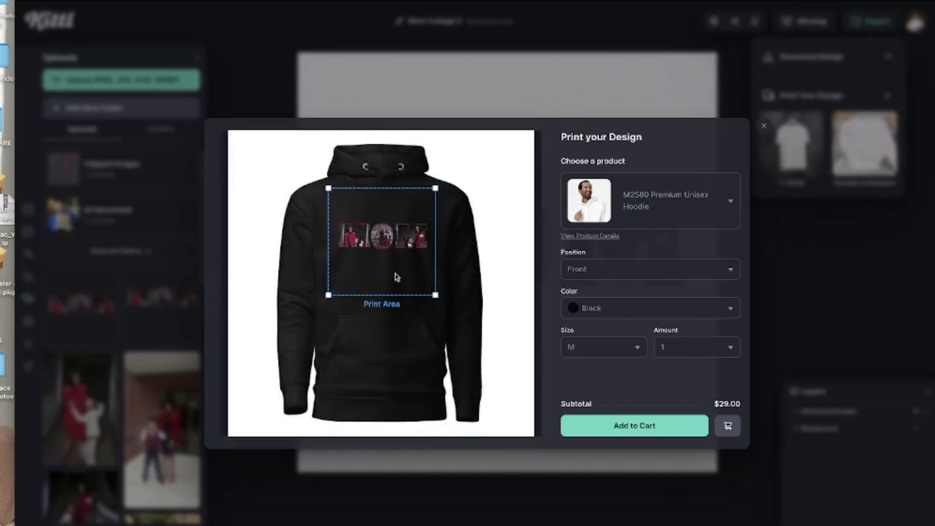
Enlarge the MOM design slightly beyond the hoodie's print area, recentre it, and check the available print positions.
left_click_drag(435, 297, 430, 309)
mouse_move(403, 249)
left_mouse_down()
mouse_move(402, 273)
mouse_move(400, 245)
left_mouse_up()
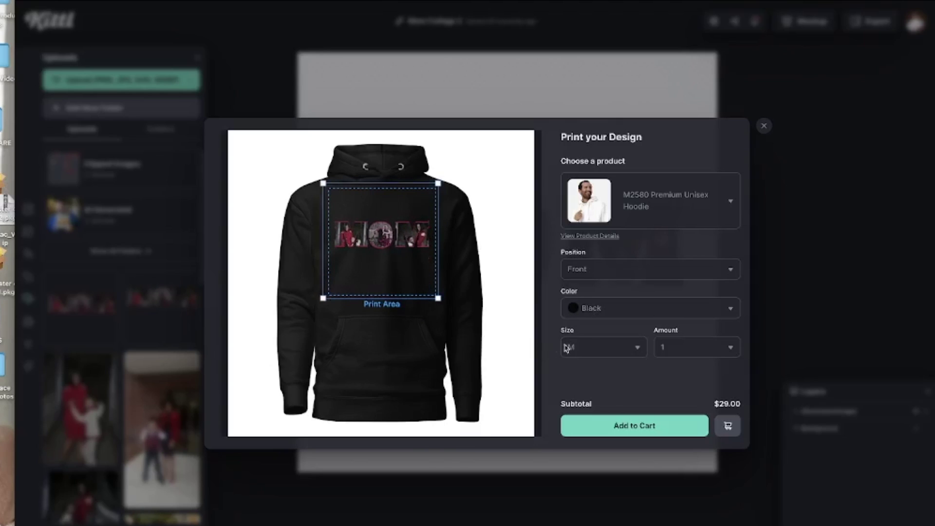
left_click(652, 272)
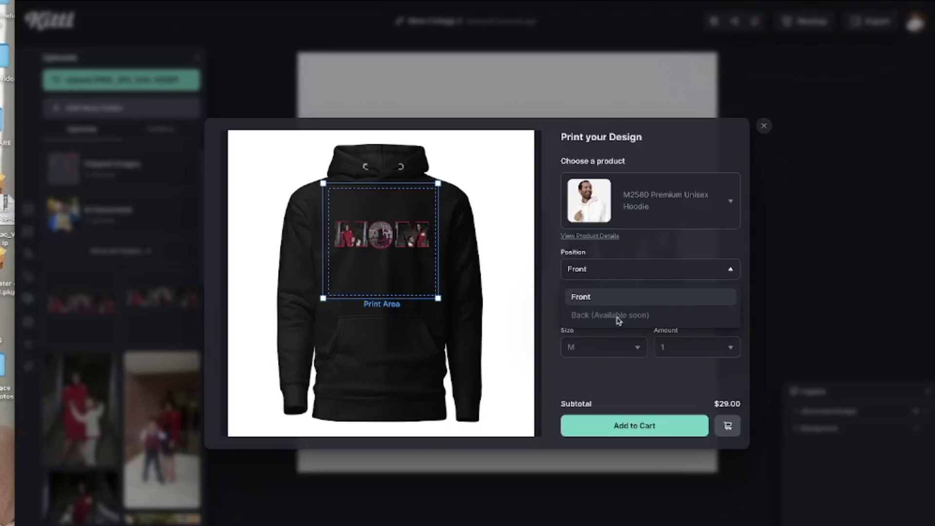
left_click(641, 300)
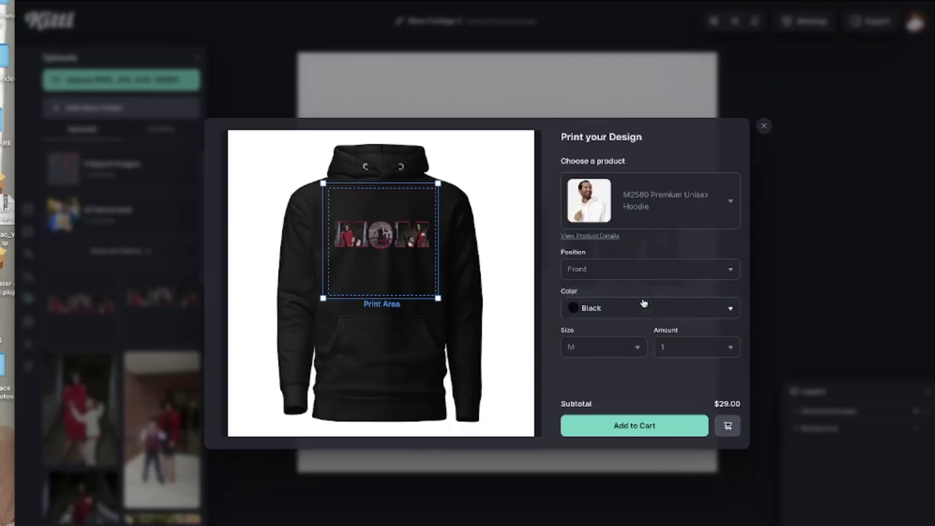
Preview the MOM design on the hoodie in Dusty Rose, Military Green, Purple, Team Royal and White, ending on Dusty Rose.
left_click(646, 310)
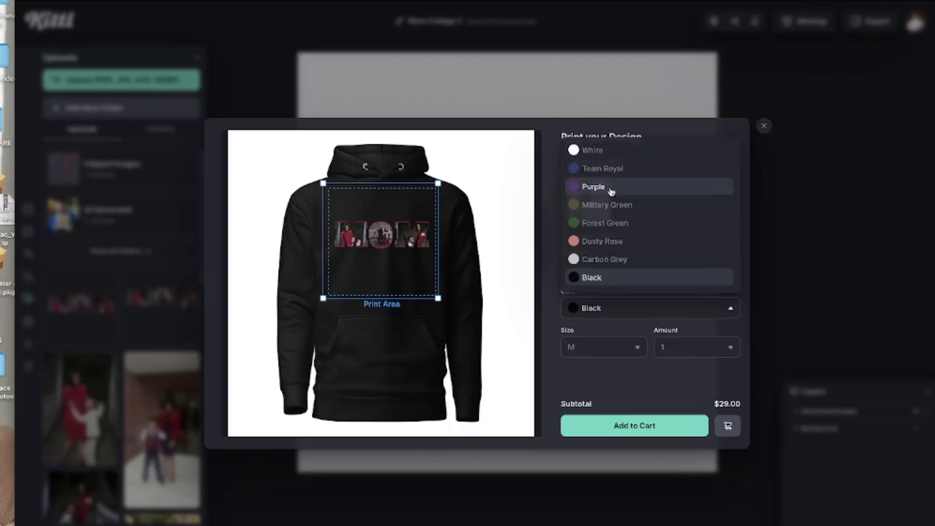
left_click(620, 243)
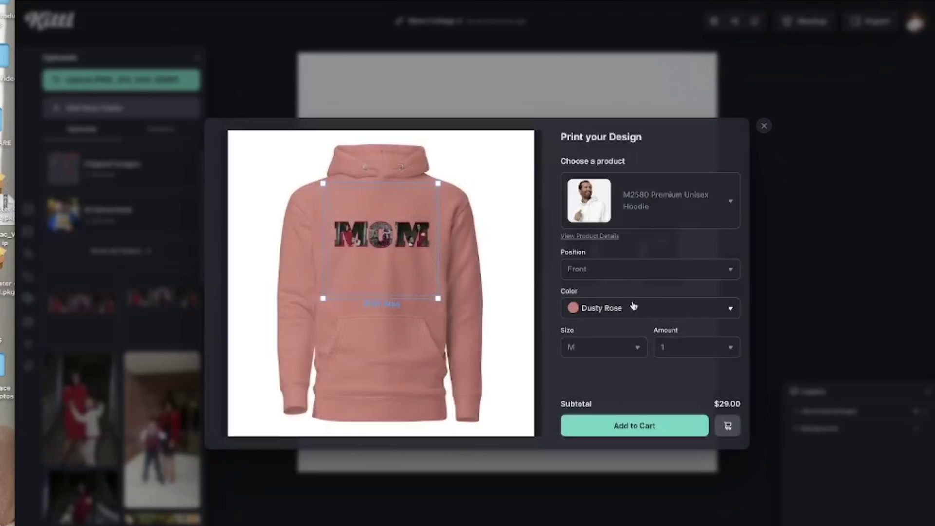
left_click(633, 306)
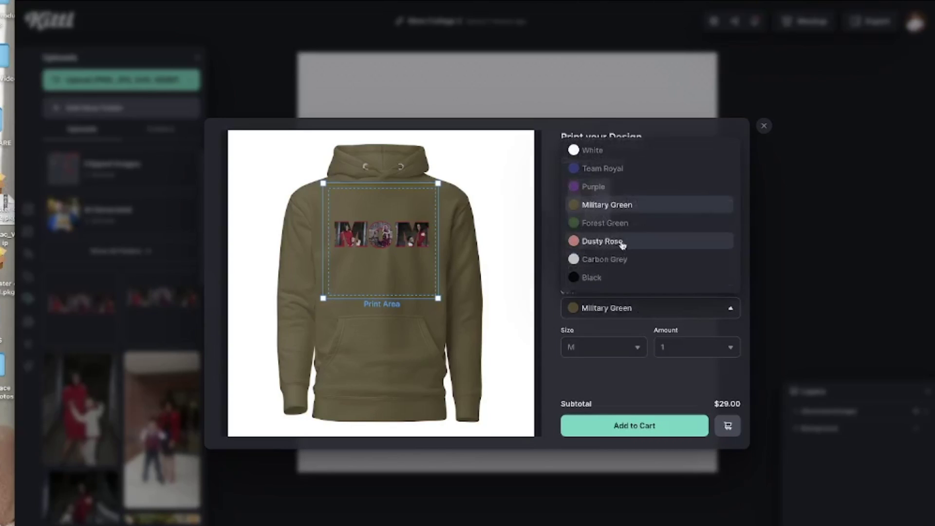
left_click(604, 200)
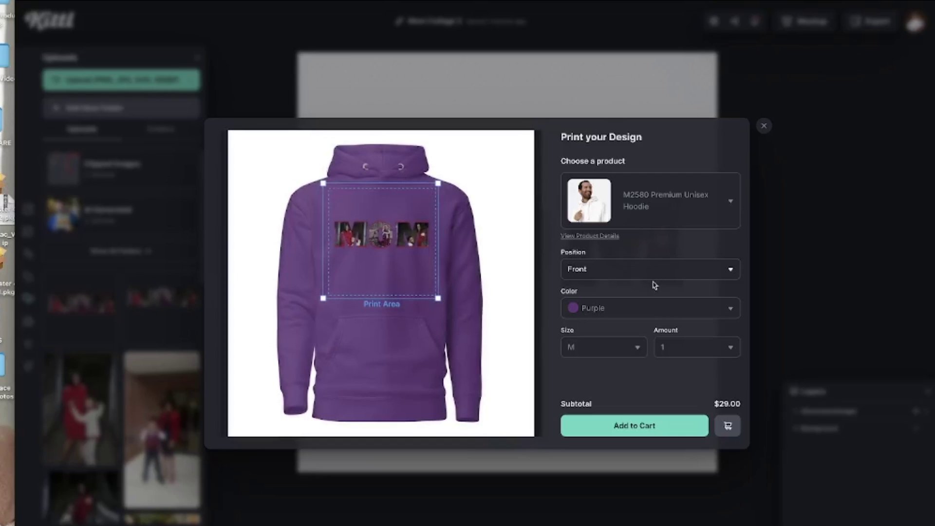
left_click(628, 308)
left_click(609, 221)
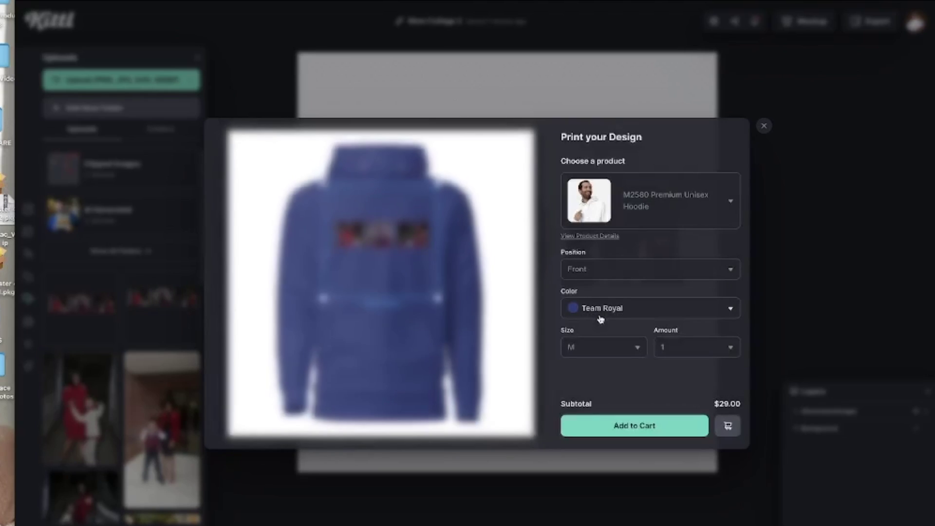
left_click(606, 310)
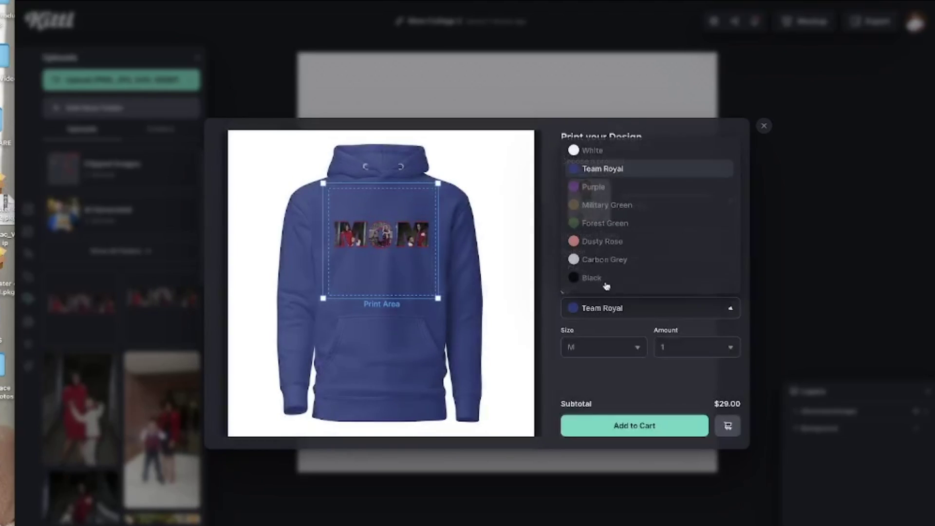
left_click(574, 150)
left_click(617, 309)
scroll(611, 273, "down", 1)
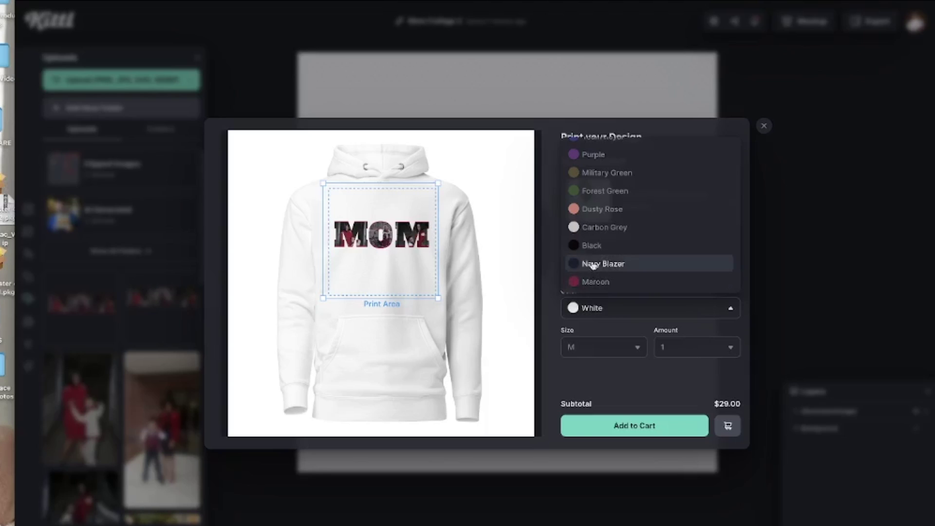
left_click(602, 209)
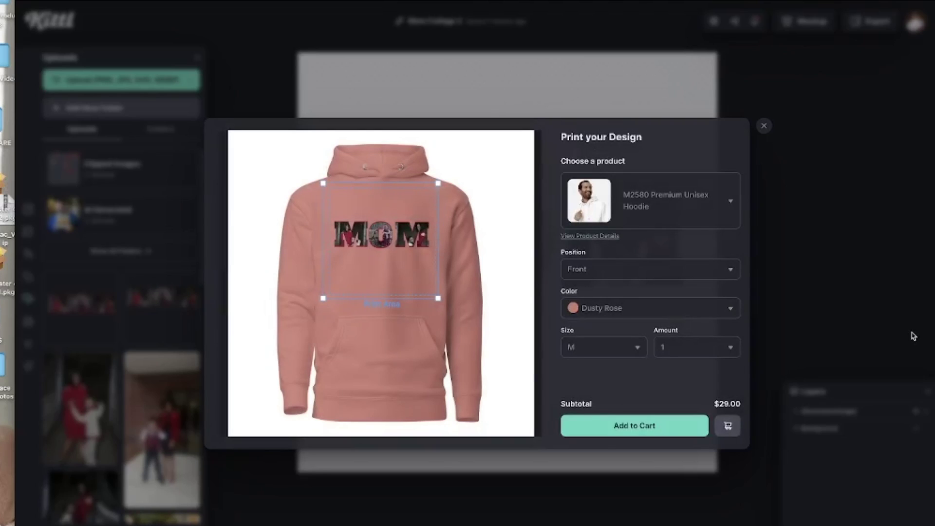
Check the hoodie's available sizes and switch the product to the 18000 Unisex Heavy Blend Crewneck Sweatshirt.
left_click(638, 351)
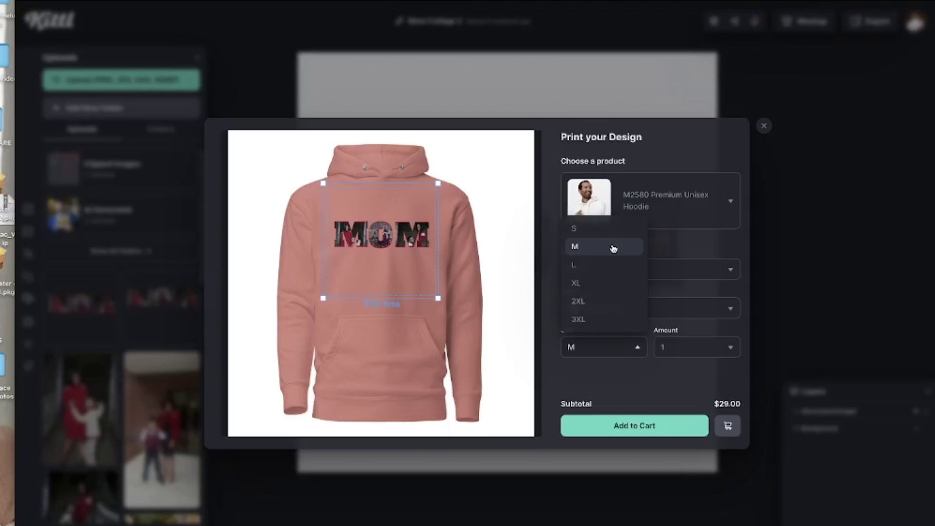
left_click(732, 202)
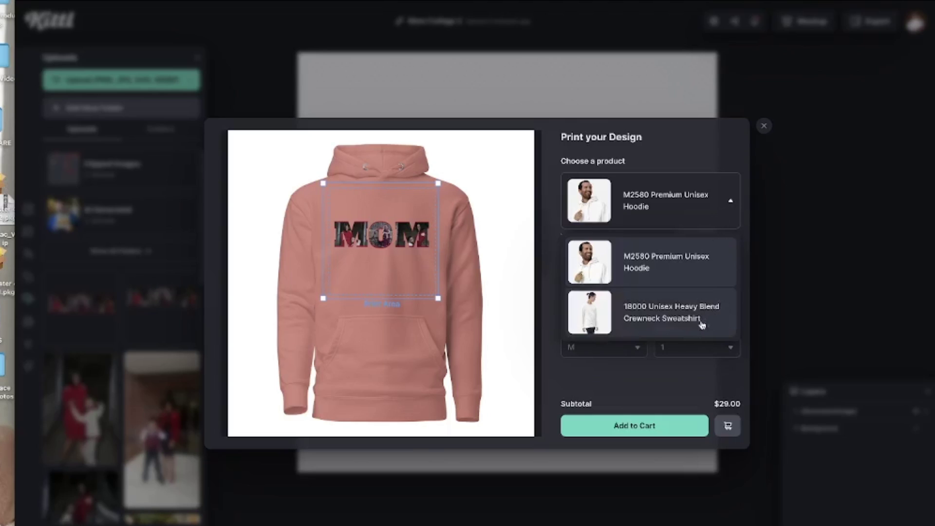
left_click(683, 330)
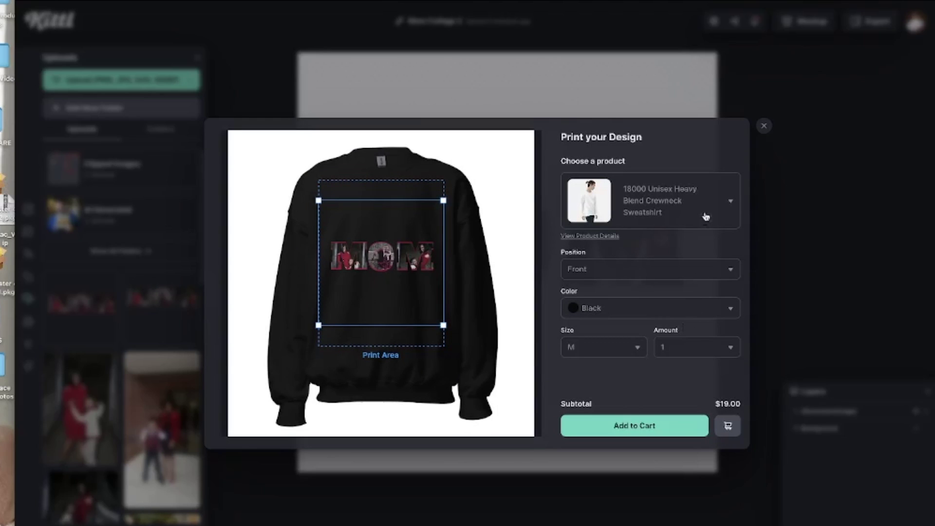
left_click(730, 204)
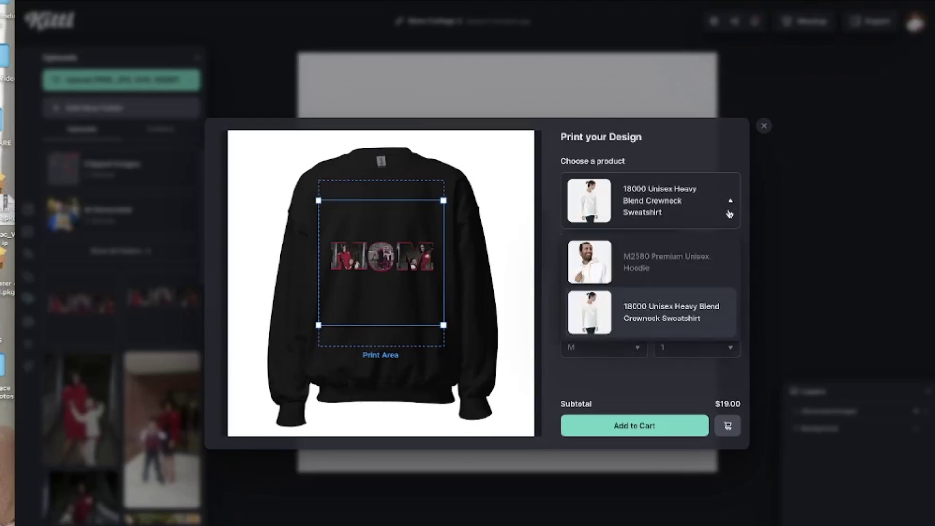
left_click(710, 267)
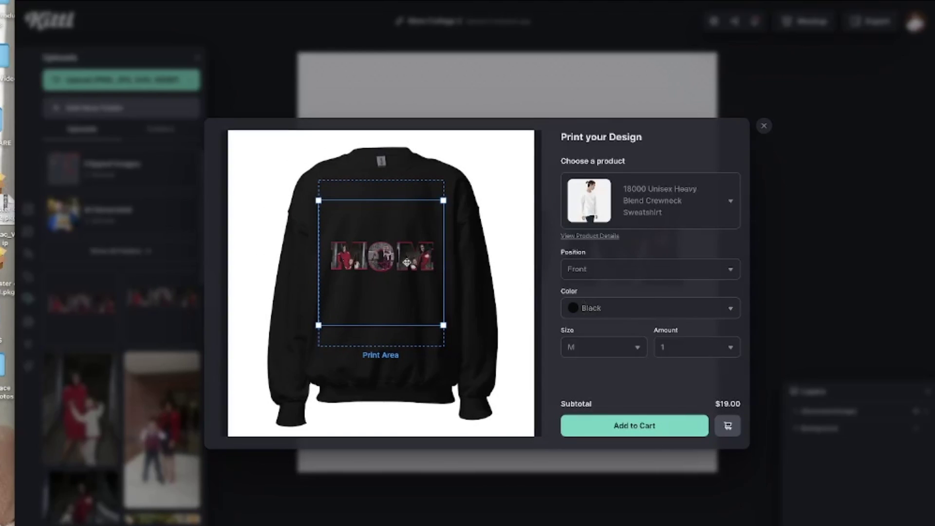
Enlarge the MOM design slightly, move it up to the sweatshirt's chest, and set the size to S.
left_click_drag(444, 326, 447, 330)
left_click_drag(407, 279, 404, 228)
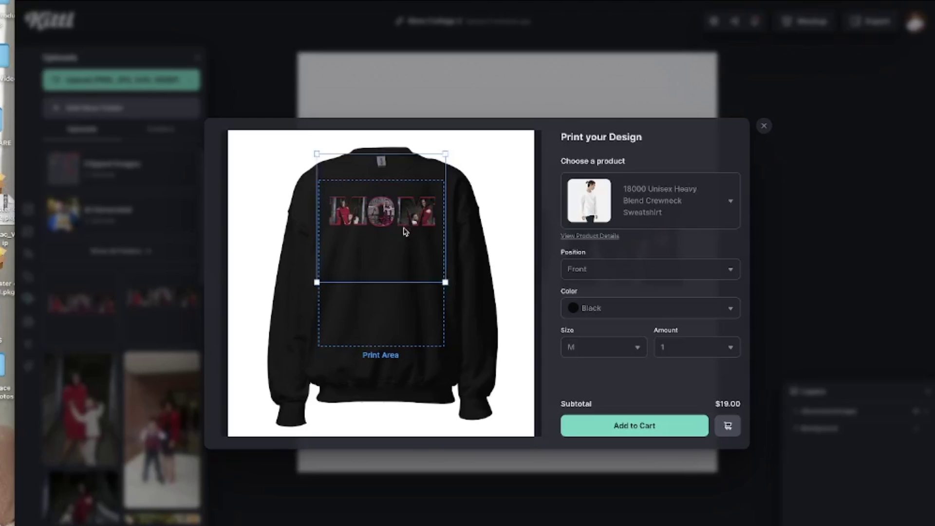
left_click(637, 347)
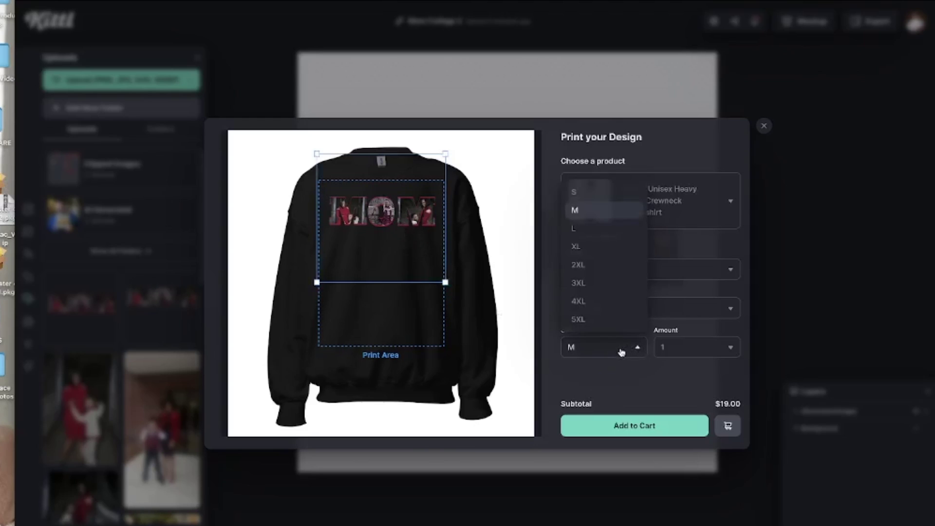
left_click(586, 195)
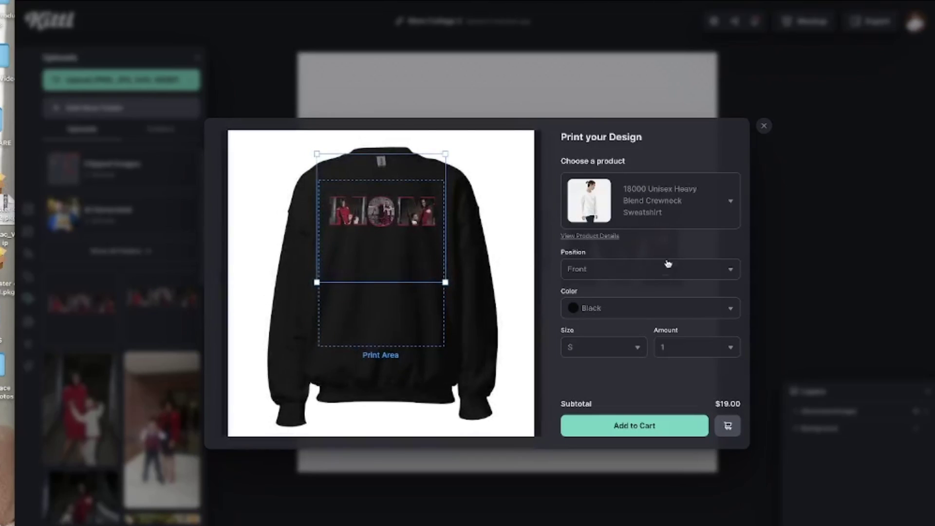
Review the sweatshirt's color options, choose Black, and add the sweatshirt to the cart.
left_click(636, 312)
scroll(636, 265, "down", 3)
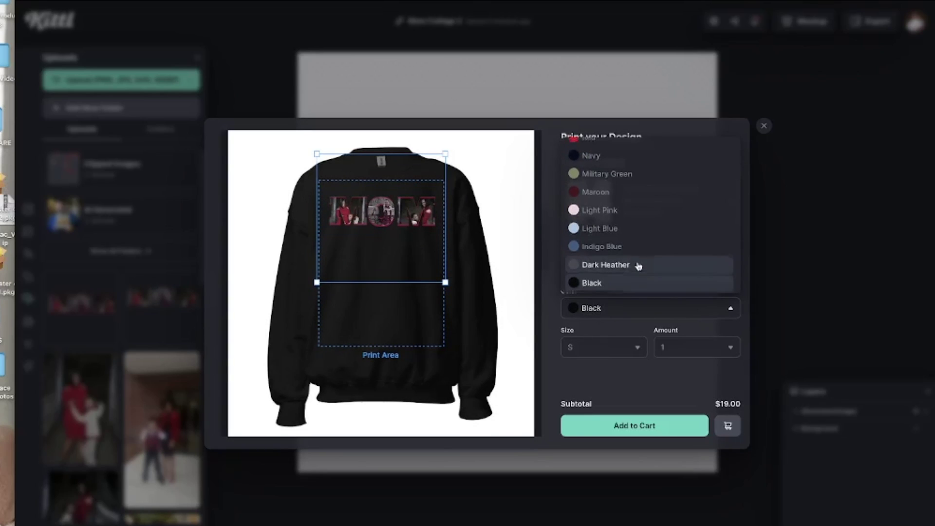
scroll(638, 266, "up", 3)
scroll(633, 266, "down", 3)
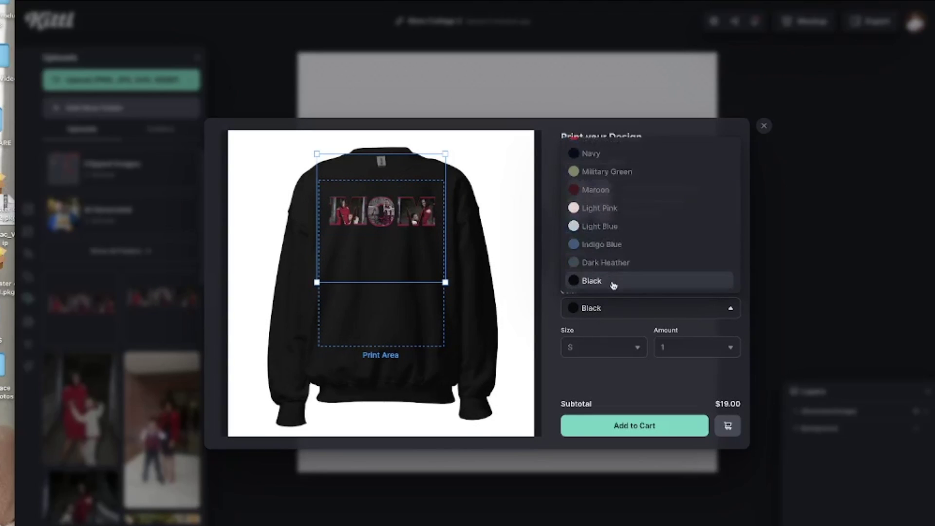
left_click(612, 282)
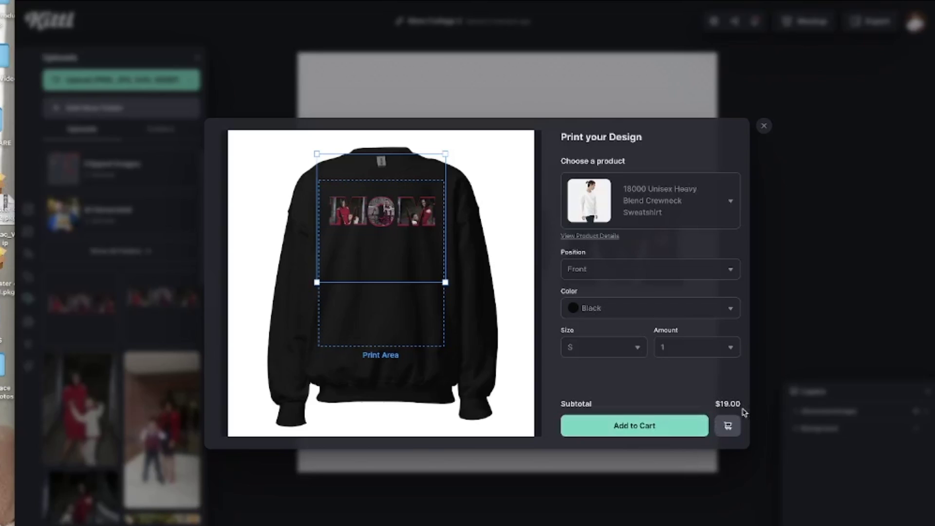
left_click(653, 428)
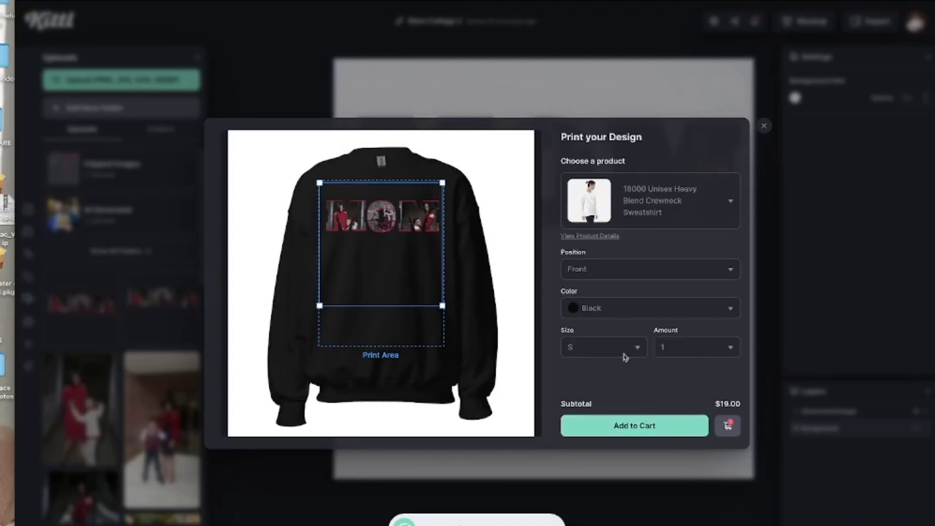
Switch the product to the M2580 Premium Unisex Hoodie and set its color to Dusty Rose.
left_click(678, 204)
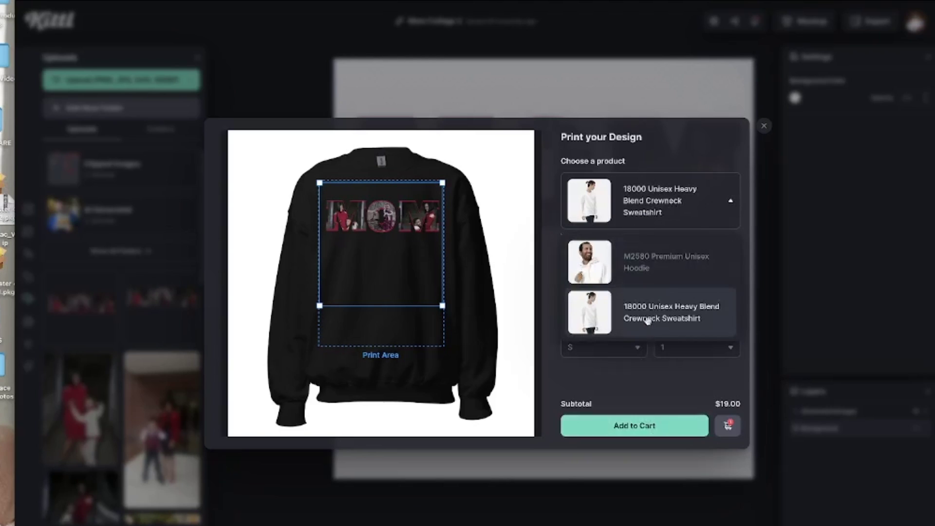
left_click(643, 267)
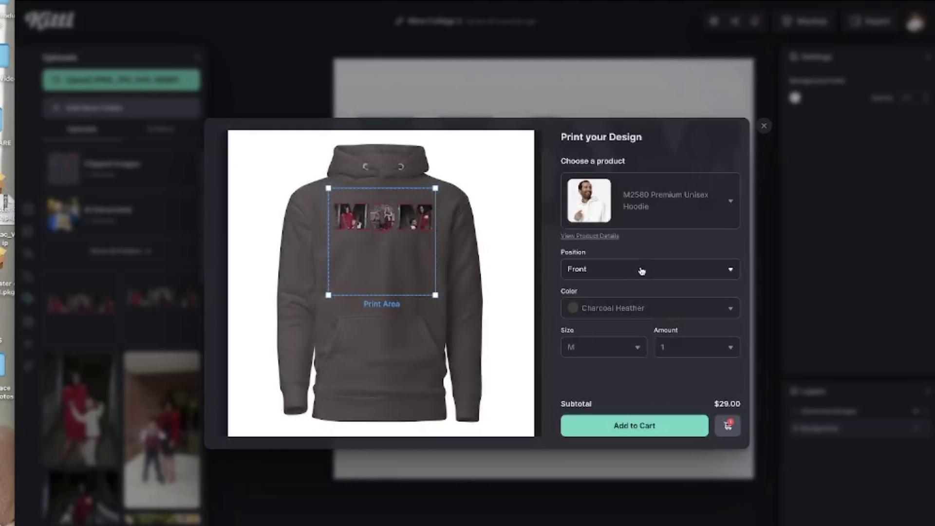
left_click(625, 311)
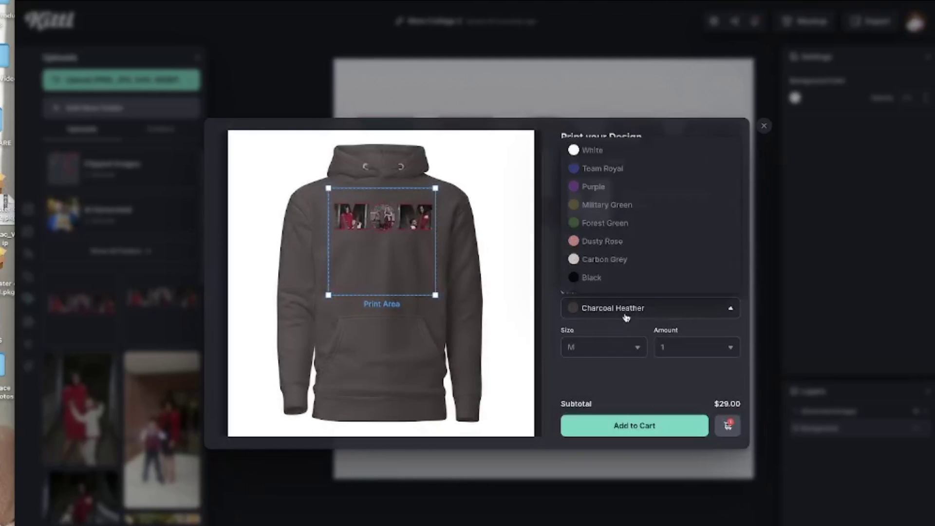
left_click(590, 243)
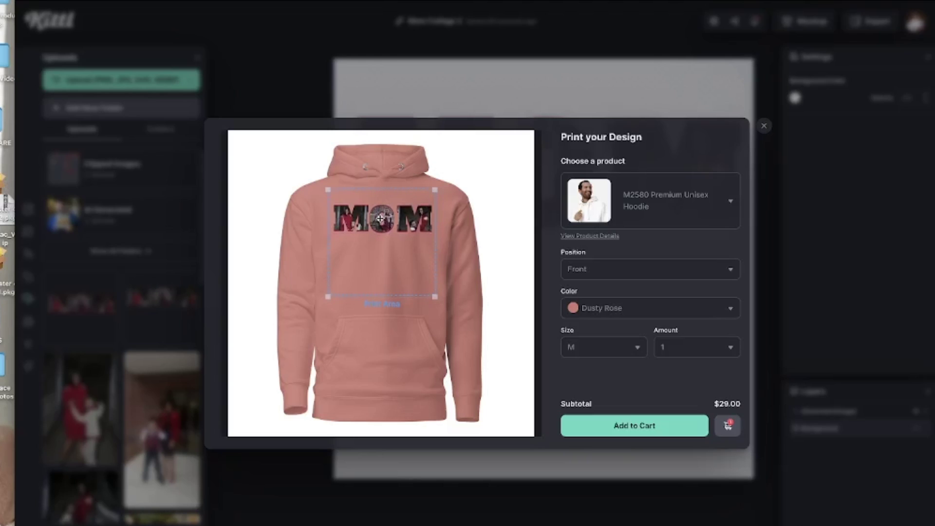
Leave the print preview, move the MOM image slightly lower on the artboard, and reopen the hoodie print preview.
key("Escape")
left_click_drag(532, 211, 531, 224)
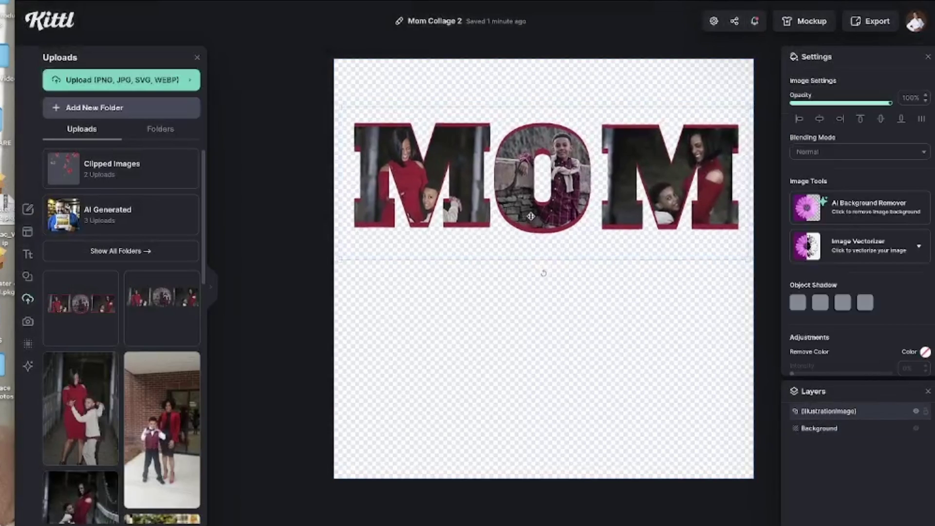
left_click_drag(530, 225, 531, 225)
left_click(871, 21)
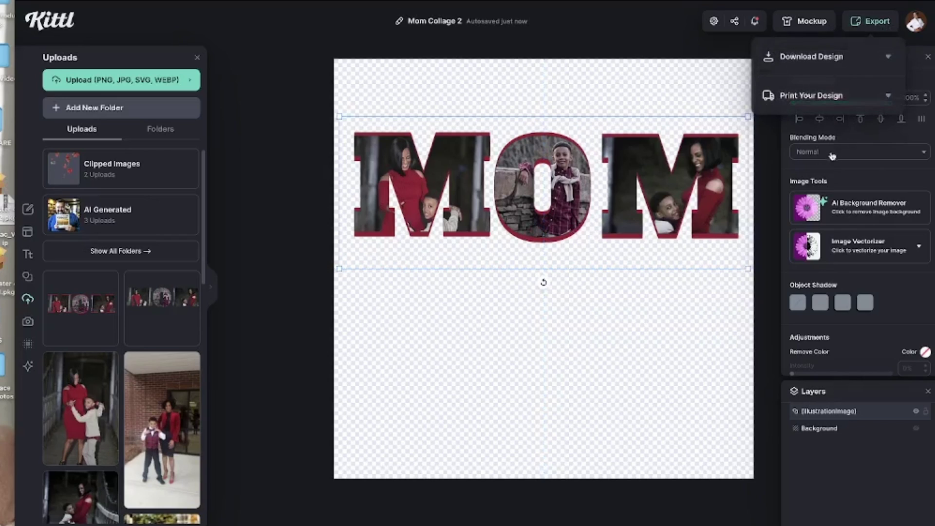
left_click(825, 99)
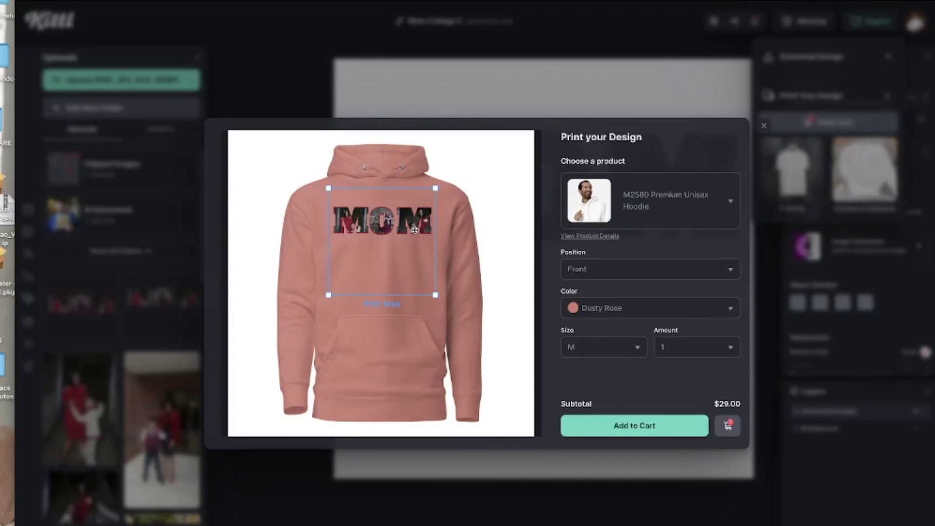
Add the Dusty Rose hoodie in size M to the cart and view its preview among the cart items.
left_click(644, 428)
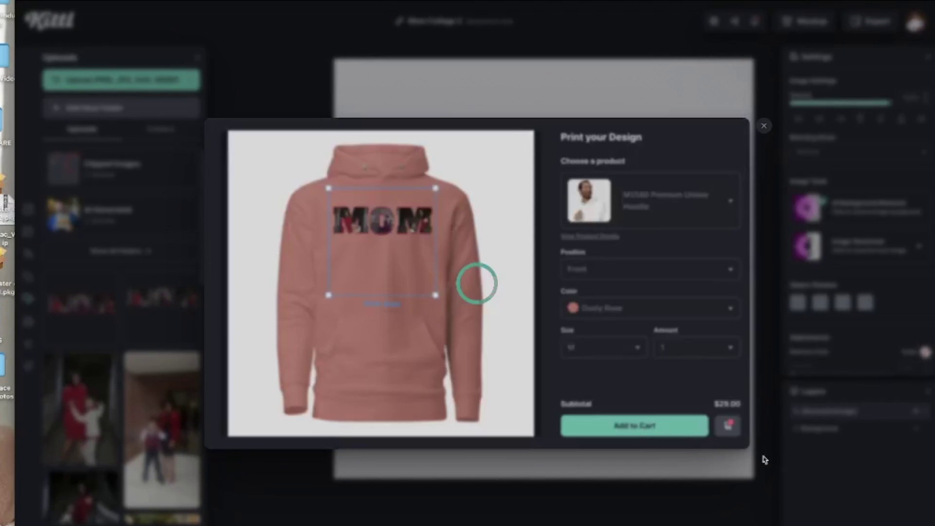
left_click(729, 427)
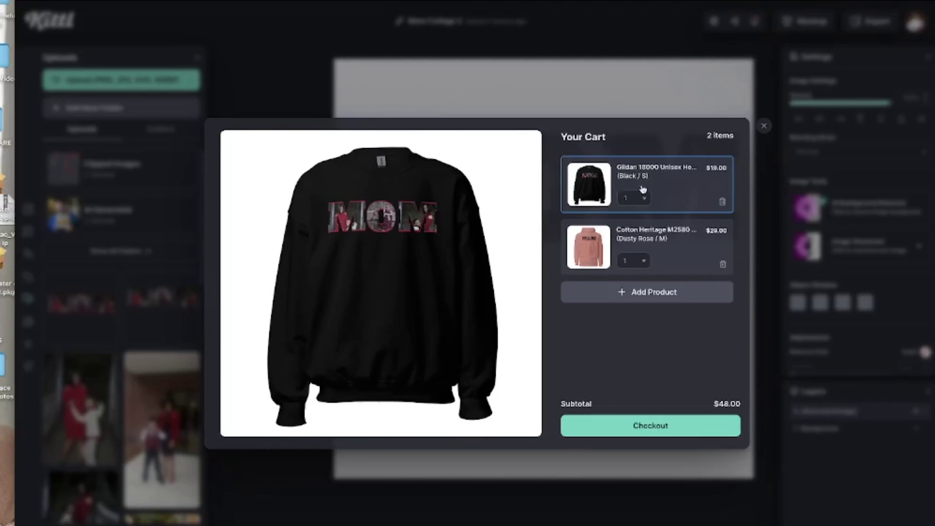
left_click(650, 245)
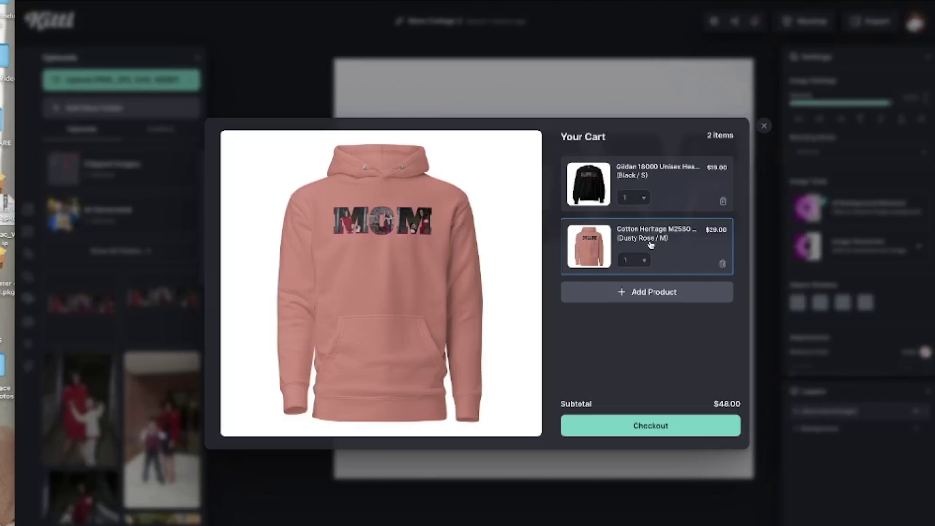
Check out the cart with the sweatshirt and hoodie and proceed to the payment page.
left_click(652, 428)
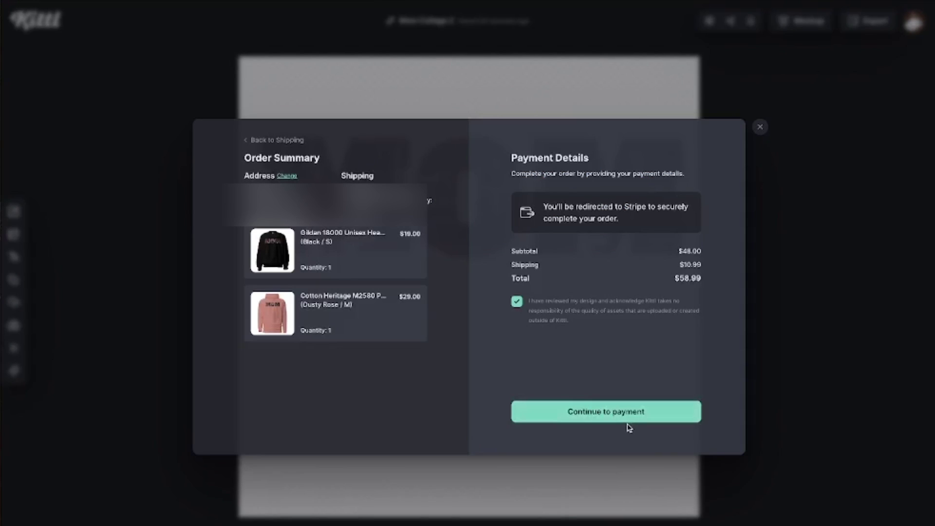
left_click(593, 419)
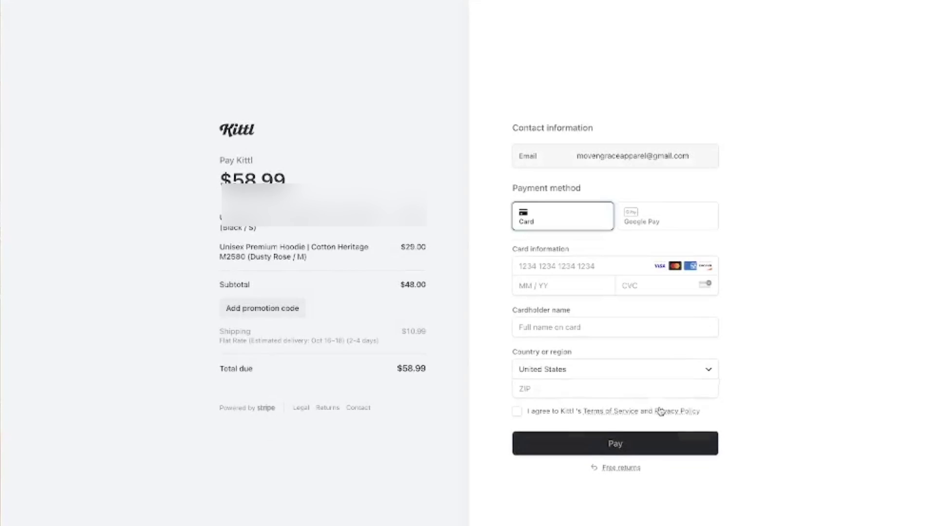